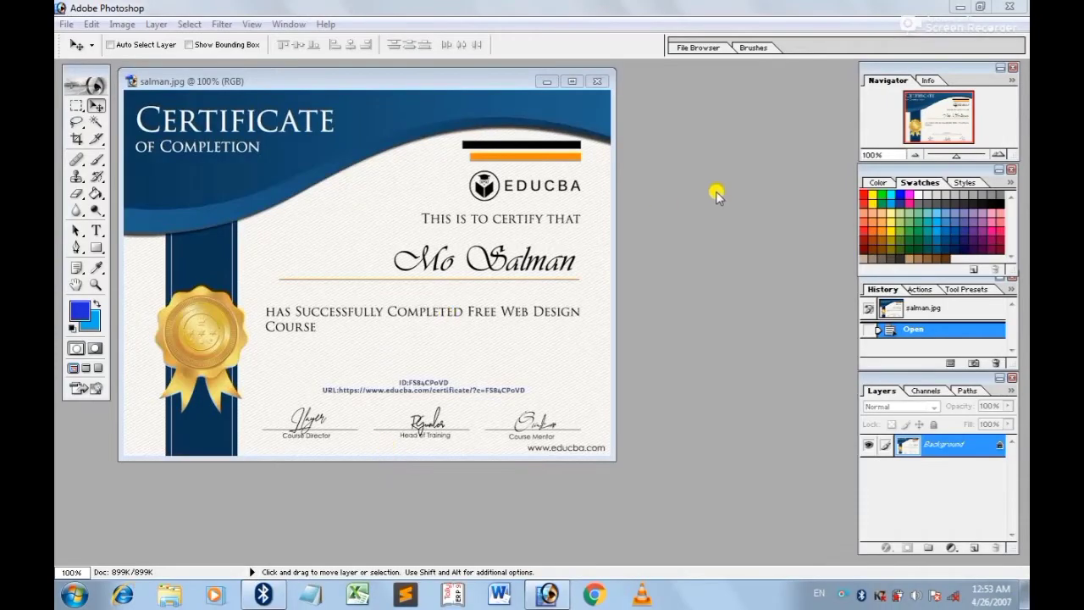
Duplicate the Background layer and zoom in on the certificate's top right.
drag(284, 80, 291, 86)
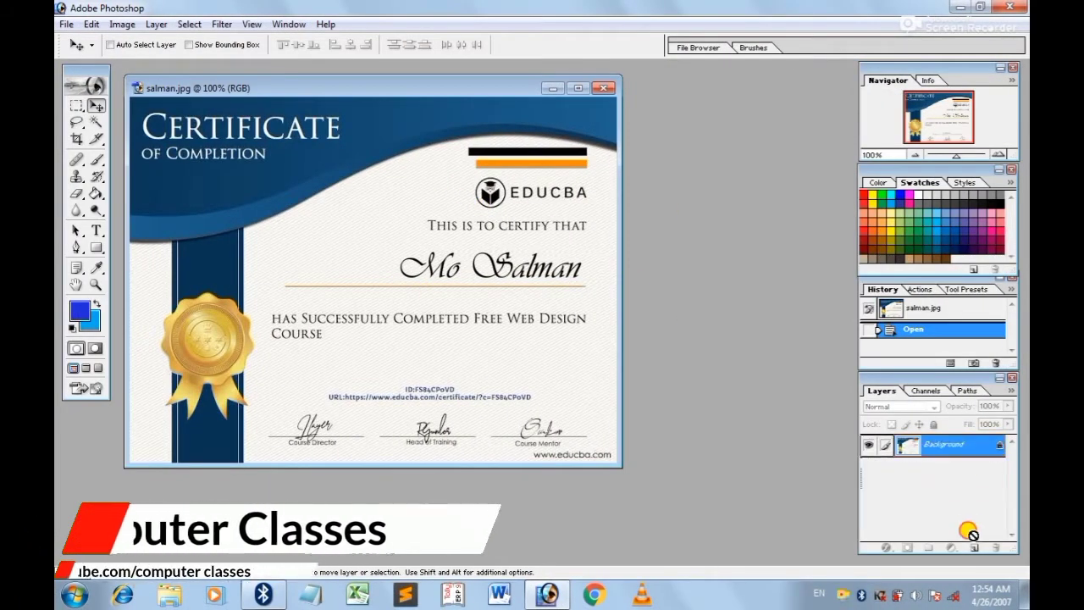
drag(972, 534, 974, 547)
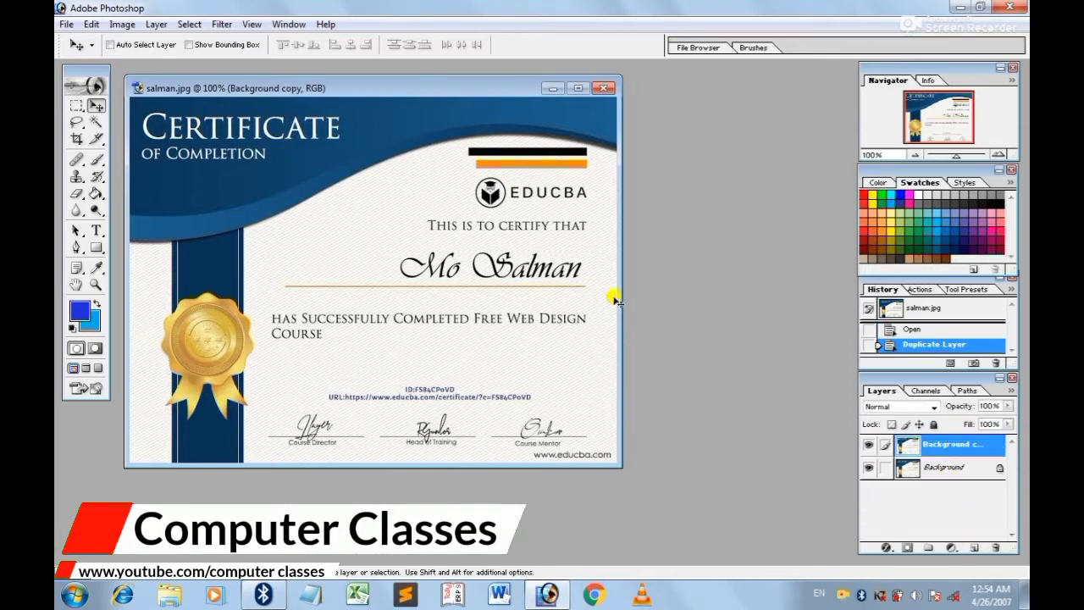
drag(368, 87, 472, 100)
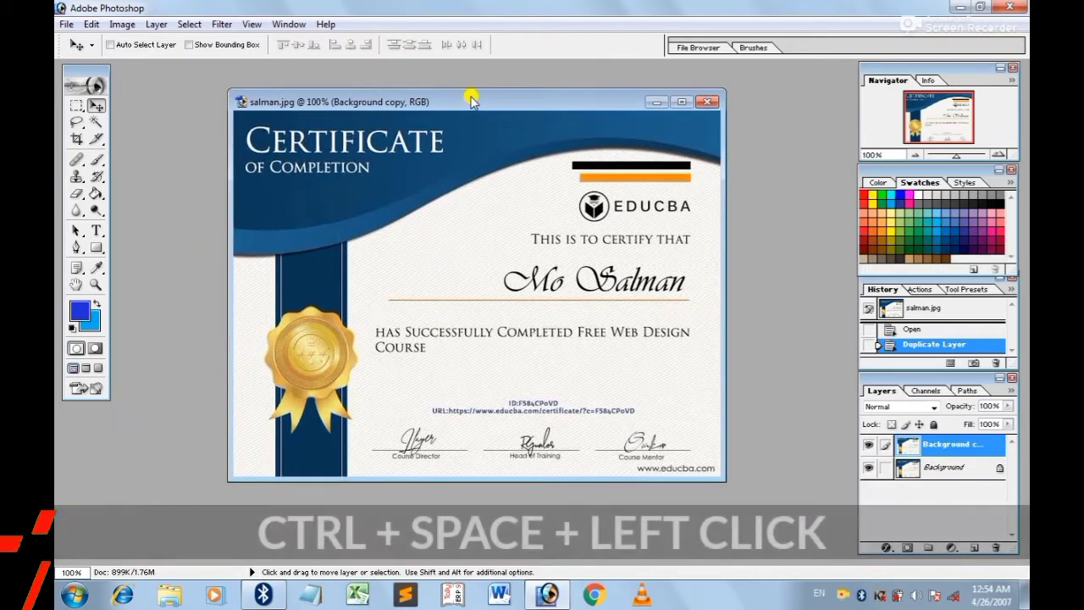
click(682, 103)
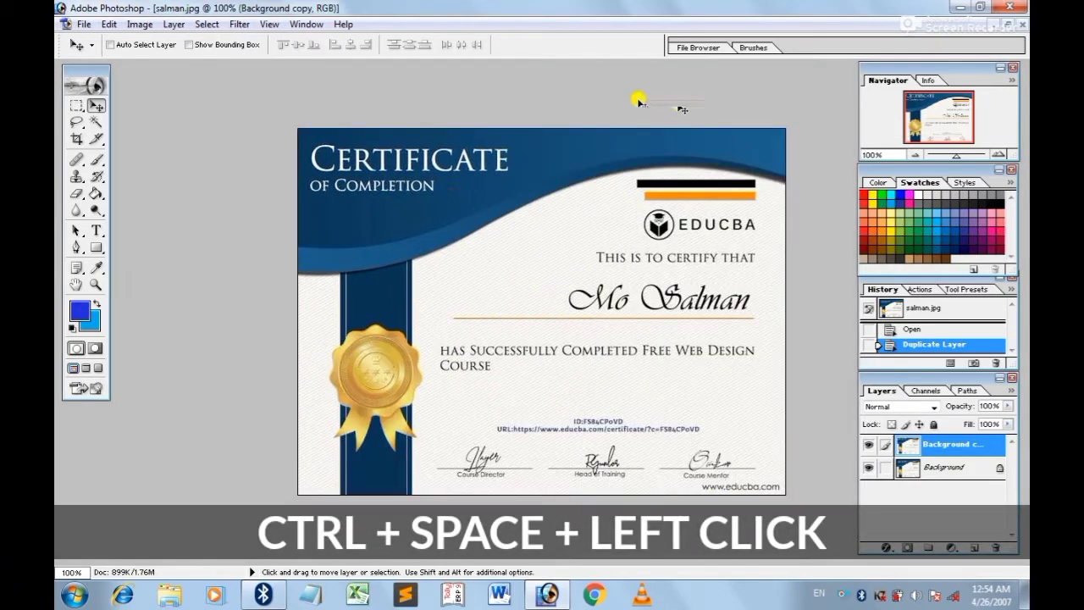
click(548, 187)
click(736, 234)
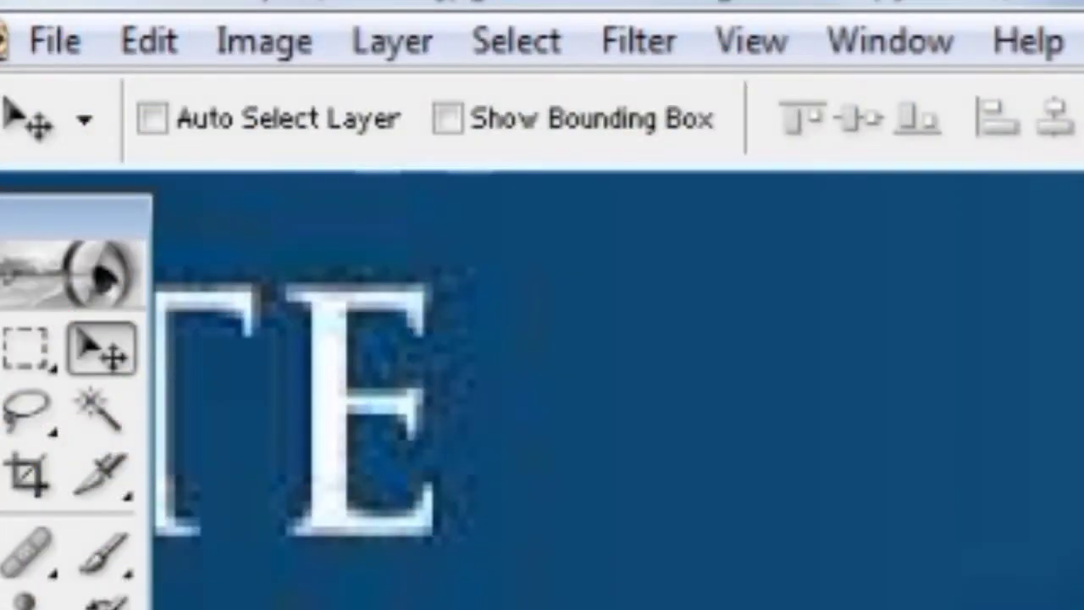
Cover the EDUCBA logo and student name with copied patches of blank paper.
click(33, 360)
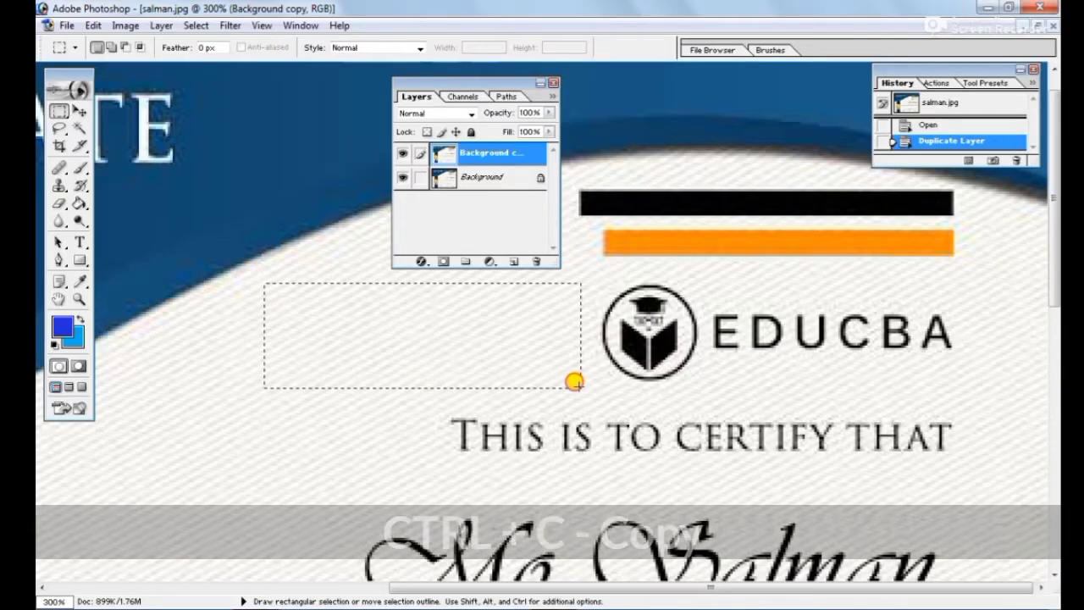
drag(553, 381, 591, 389)
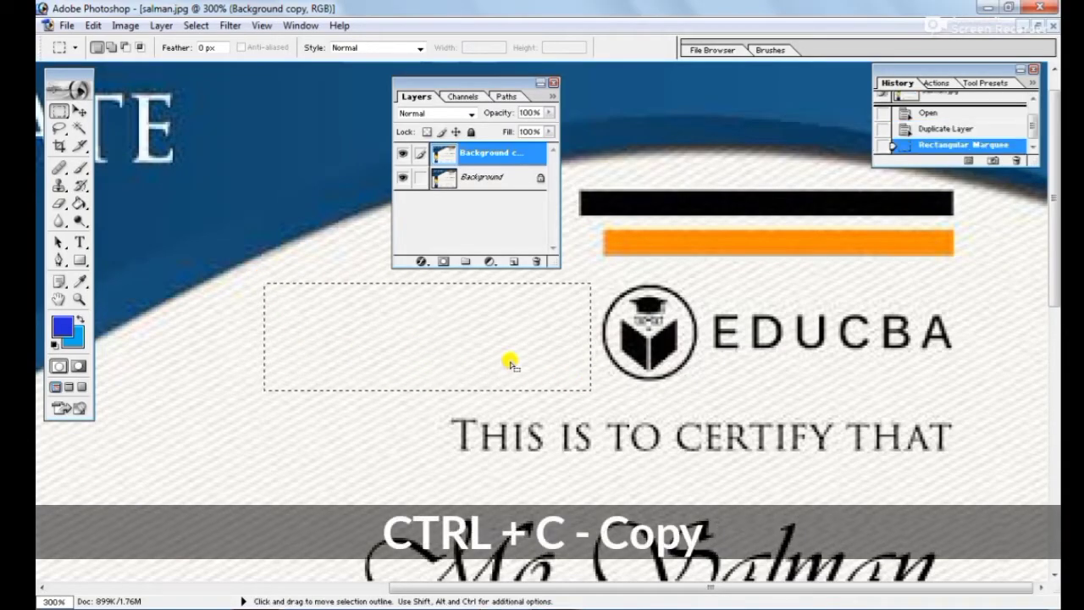
key(ctrl+c)
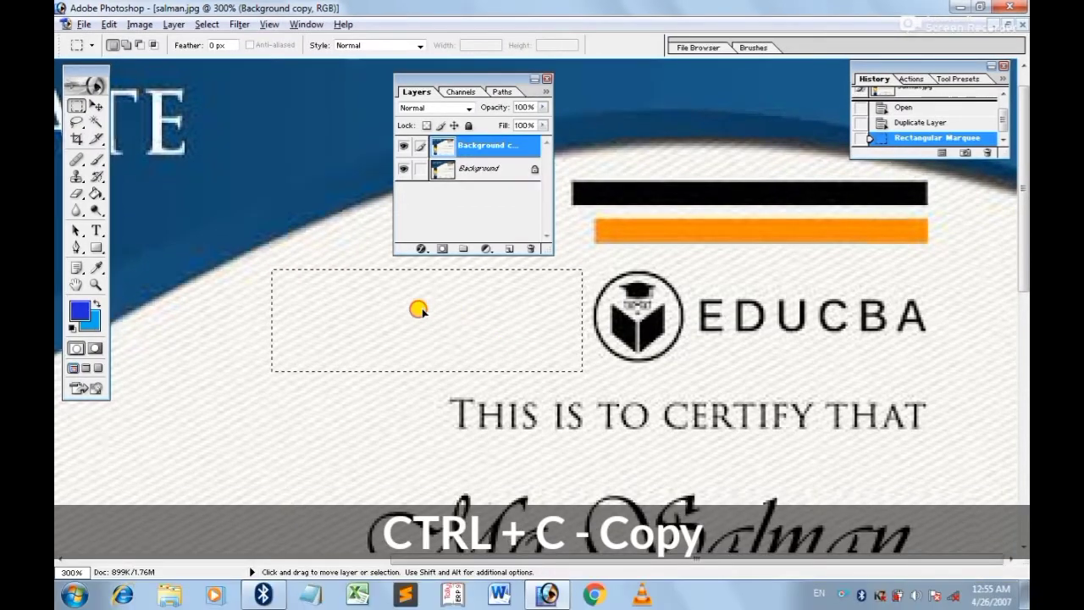
mouse_move(416, 323)
mouse_down()
mouse_move(821, 323)
mouse_move(743, 322)
mouse_move(725, 306)
mouse_up()
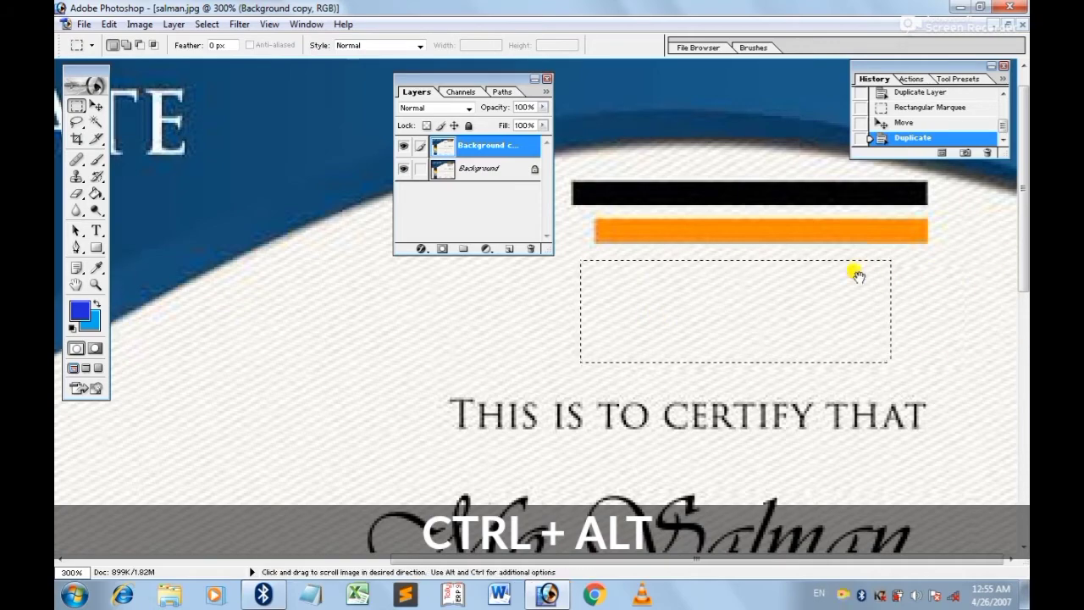
scroll(852, 271, down, 2)
mouse_move(724, 223)
mouse_down()
mouse_move(753, 370)
mouse_move(750, 424)
mouse_move(494, 423)
mouse_up()
scroll(799, 247, down, 3)
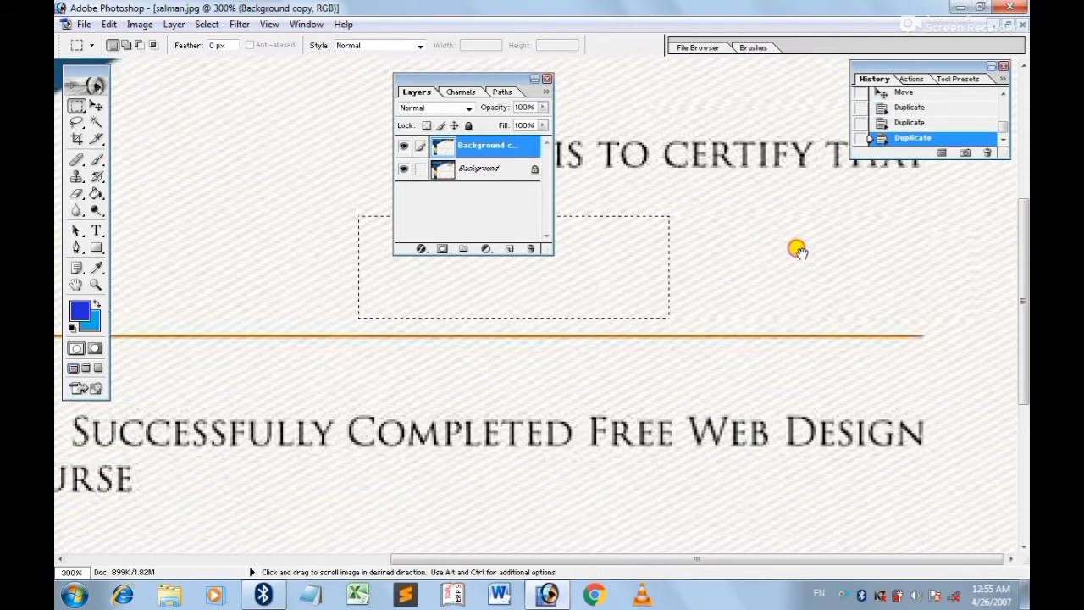
scroll(745, 331, down, 3)
drag(612, 92, 853, 476)
key(ctrl+d)
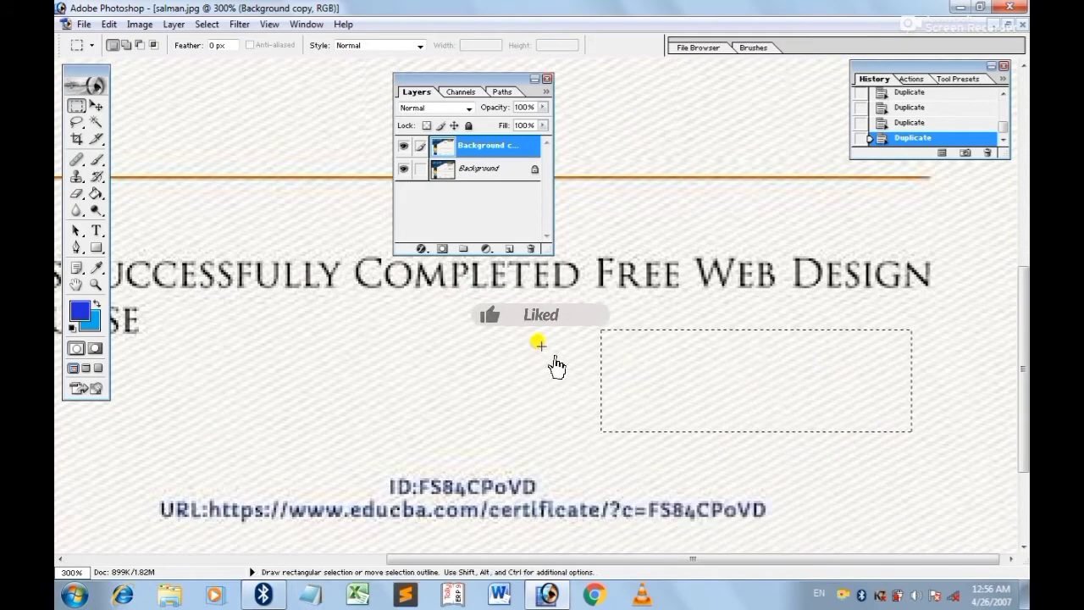
scroll(786, 375, down, 1)
drag(883, 404, 299, 399)
key(ctrl+d)
scroll(727, 412, down, 1)
scroll(726, 412, right, 1)
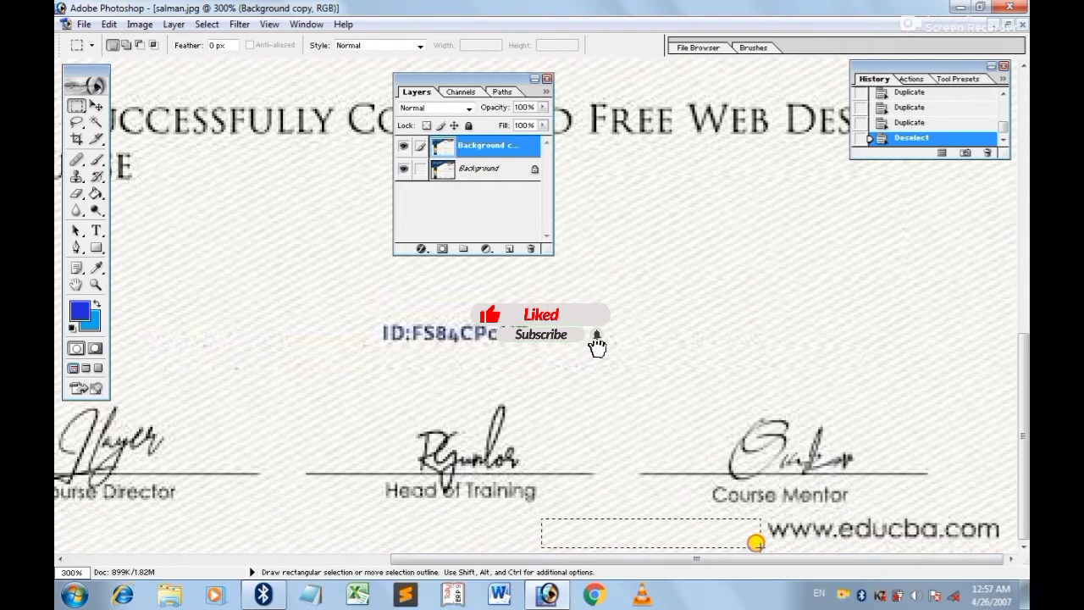
drag(646, 532, 890, 525)
key(ctrl+d)
scroll(741, 433, up, 3)
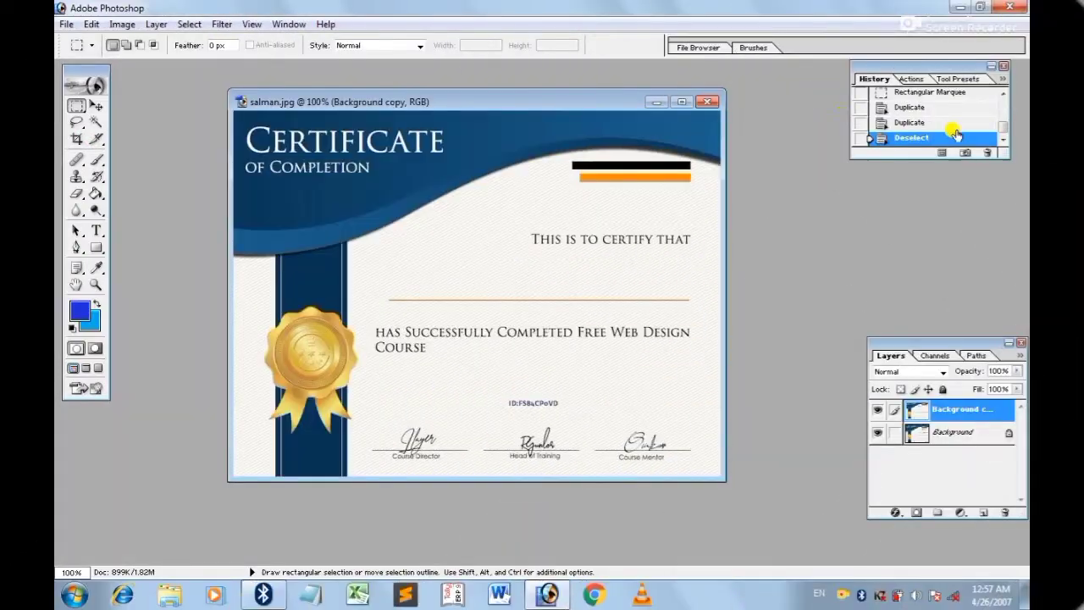
Open 1630029559457.png from the D:\AICT folder as a separate document.
key(ctrl+o)
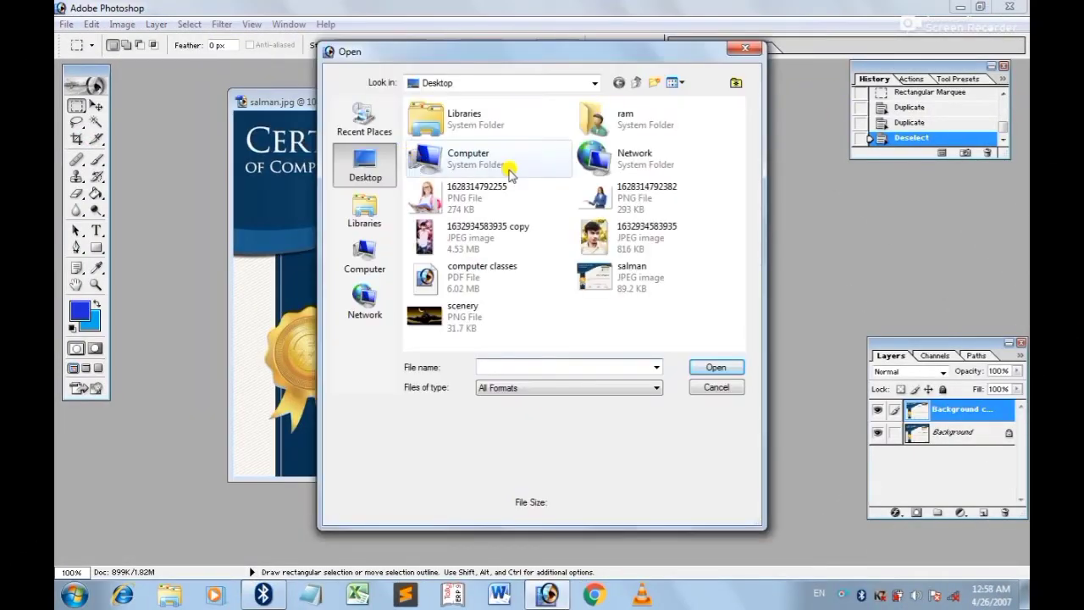
double_click(509, 171)
double_click(496, 177)
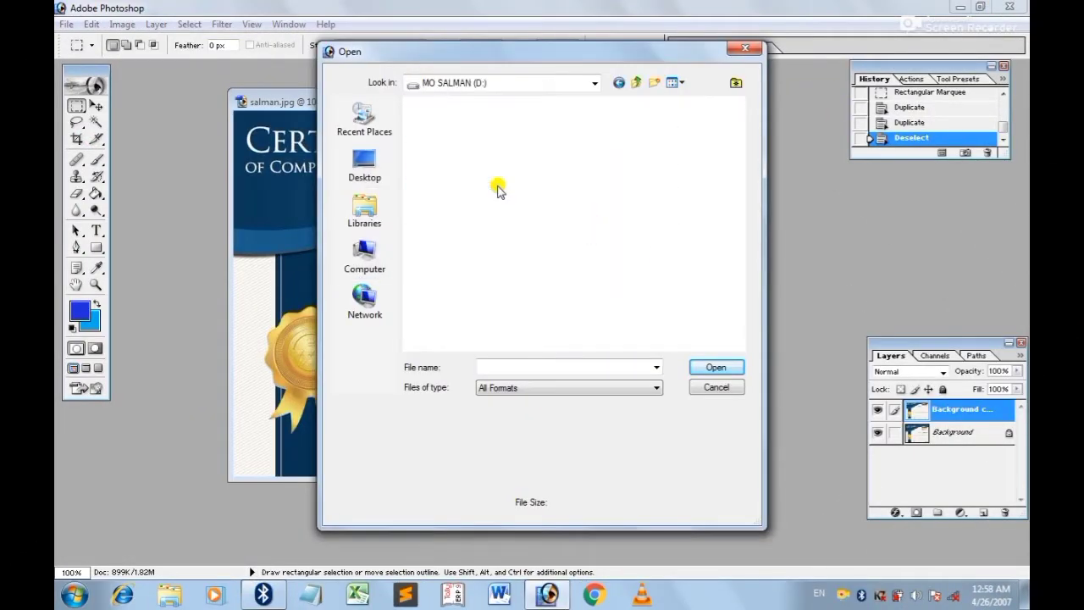
double_click(442, 139)
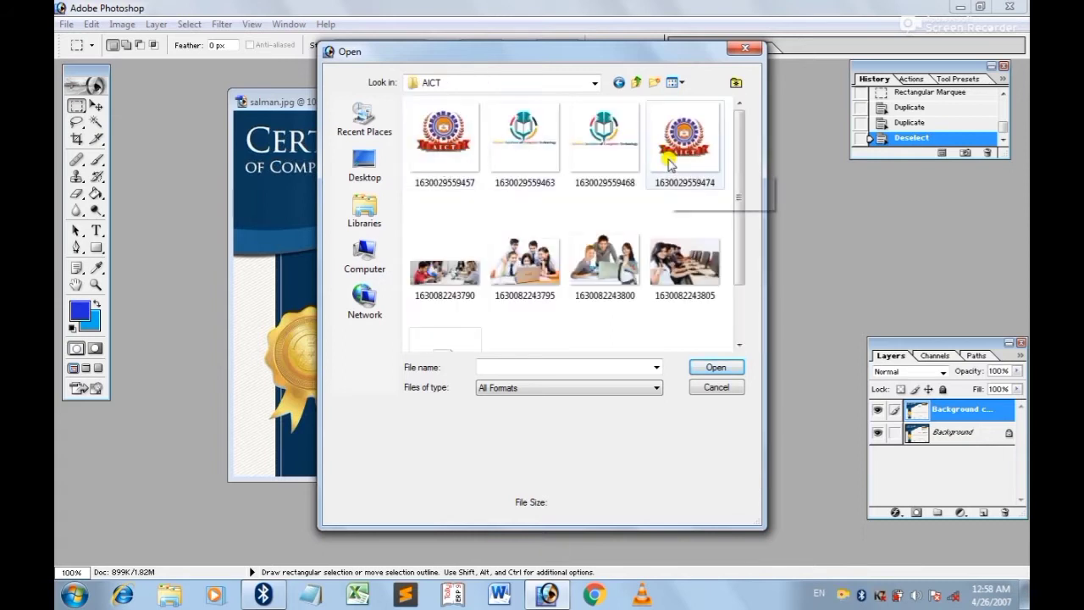
click(438, 145)
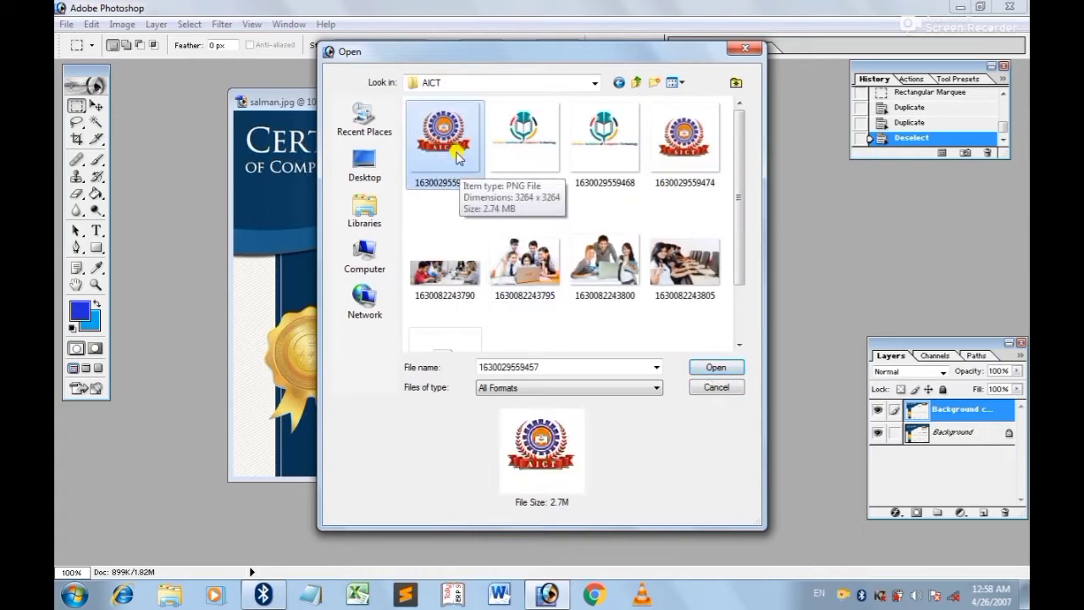
click(721, 370)
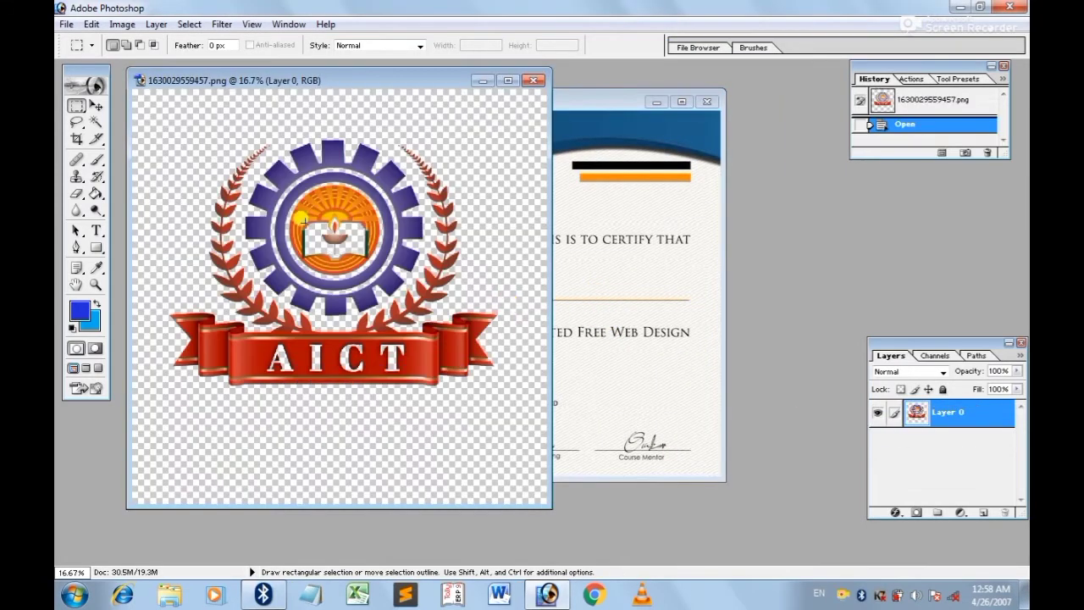
click(98, 107)
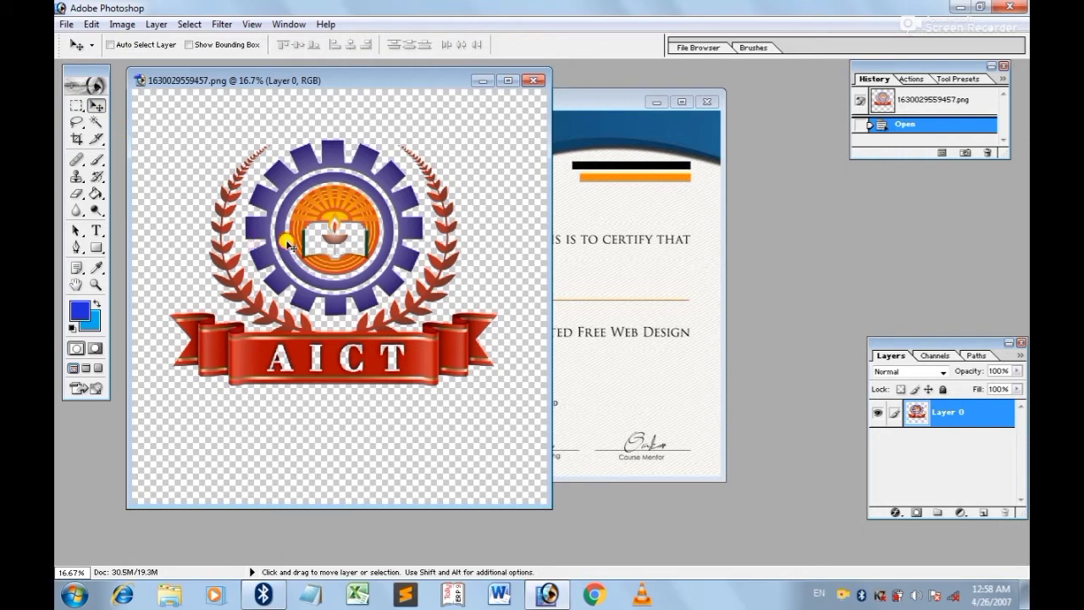
Drag the AICT logo into the certificate and scale it to about 2.3% above 'This is to certify that'.
drag(288, 244, 606, 230)
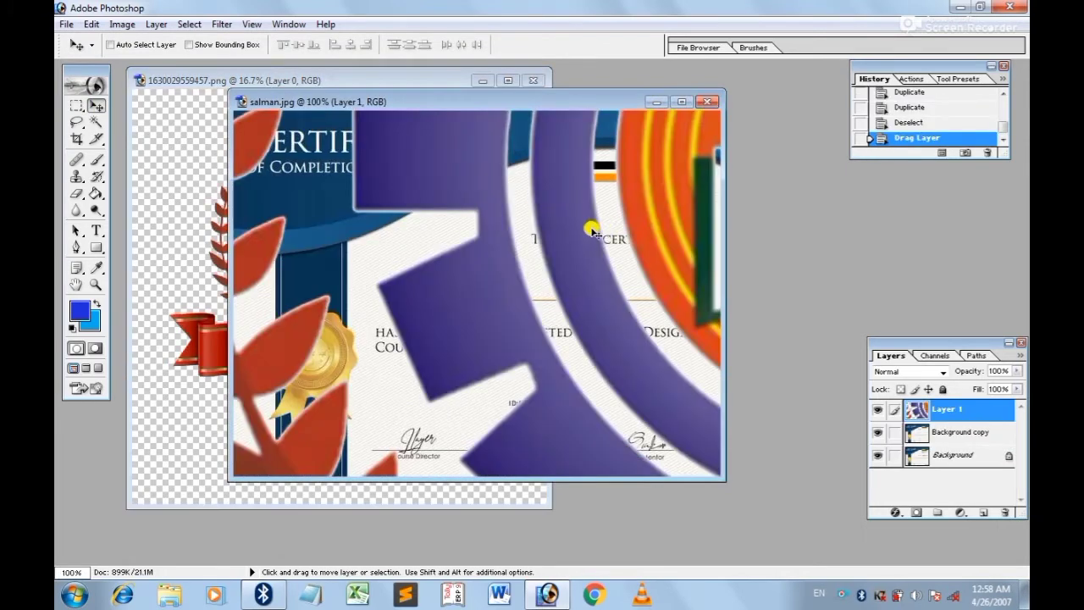
click(681, 102)
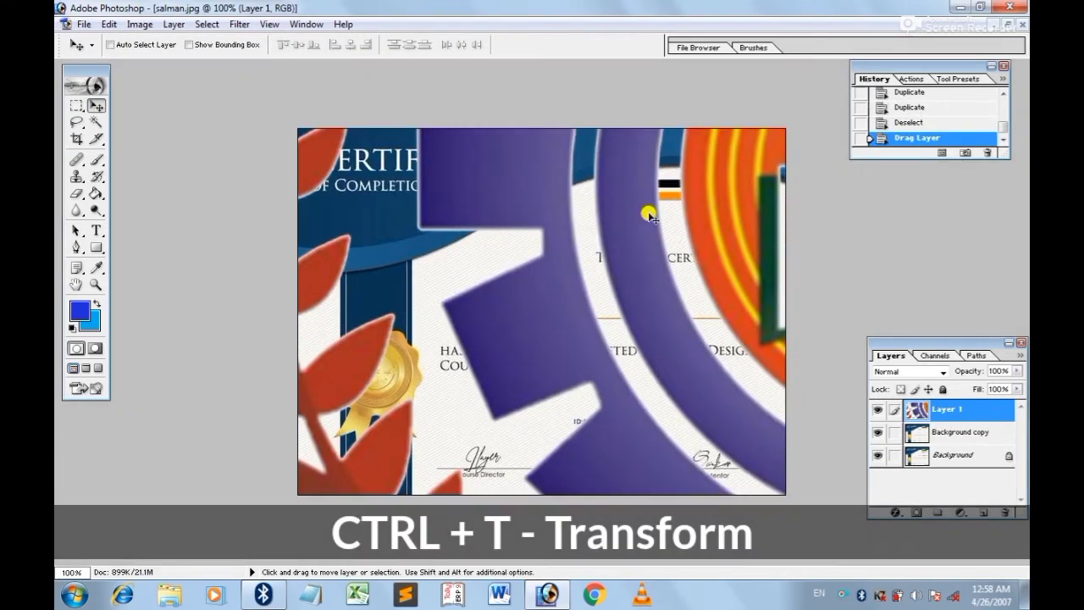
key(ctrl+t)
mouse_move(597, 301)
mouse_down()
mouse_move(581, 358)
mouse_move(550, 364)
mouse_move(582, 295)
mouse_move(565, 233)
mouse_up()
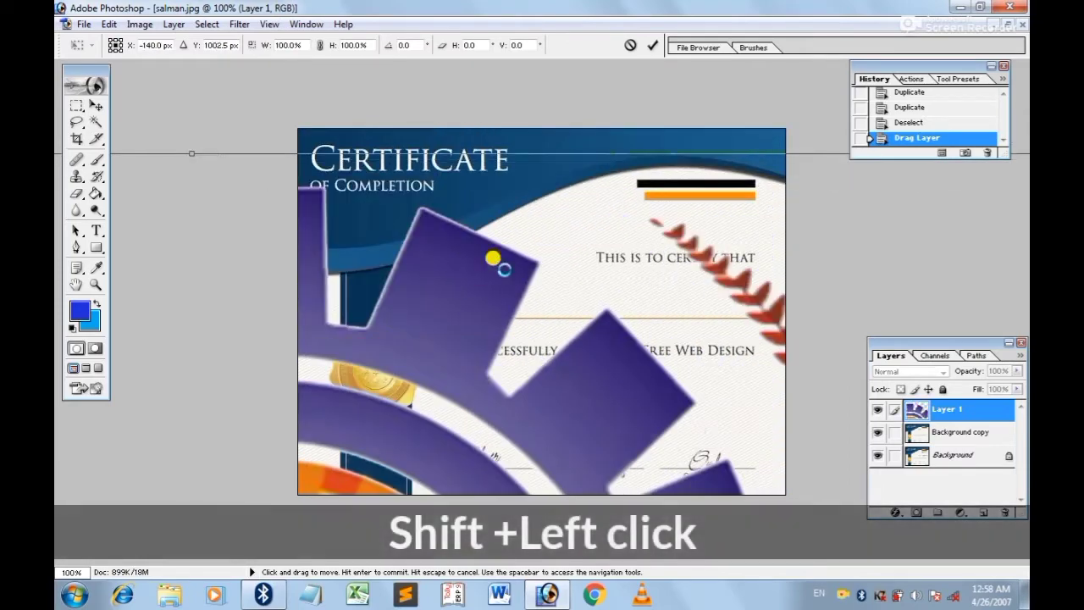
mouse_move(767, 169)
mouse_down()
mouse_move(212, 526)
mouse_move(780, 109)
mouse_move(702, 121)
mouse_move(220, 531)
mouse_move(641, 216)
mouse_up()
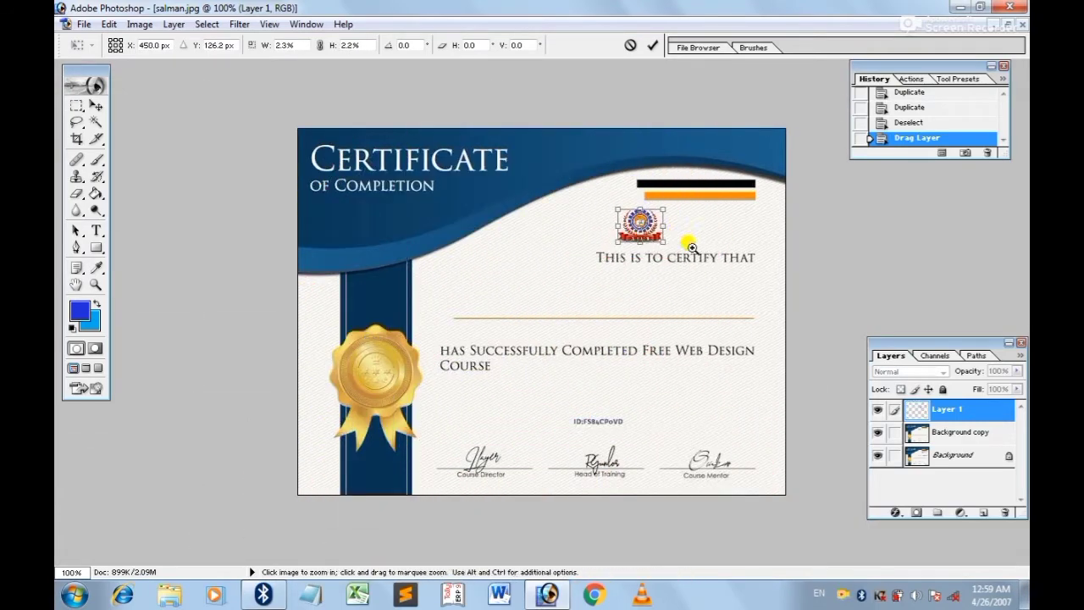
key(ctrl+plus)
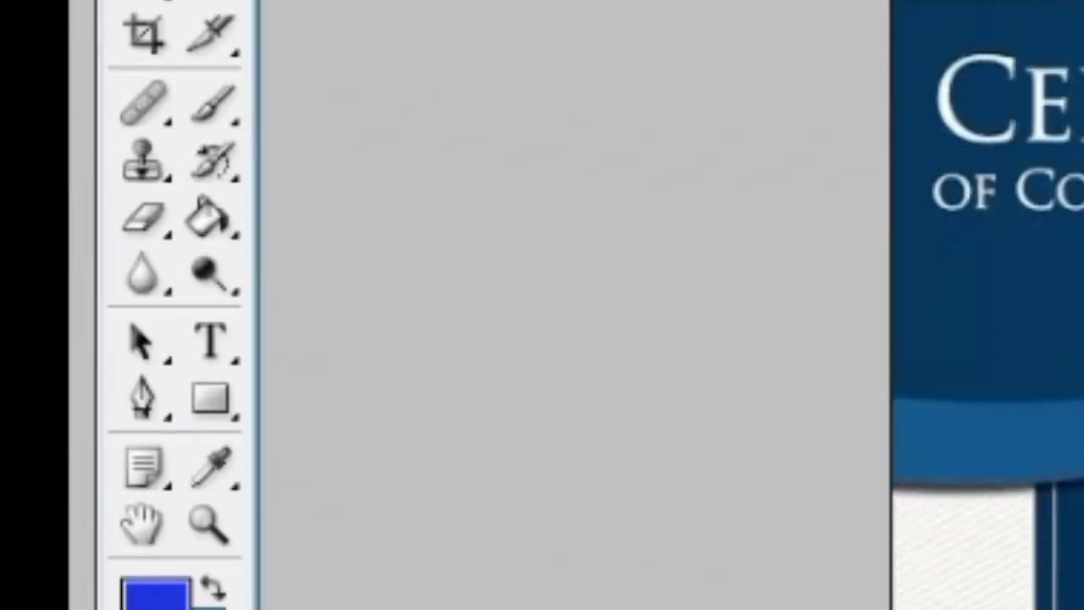
Draw a text box across the certificate middle with pure red text colour.
click(210, 340)
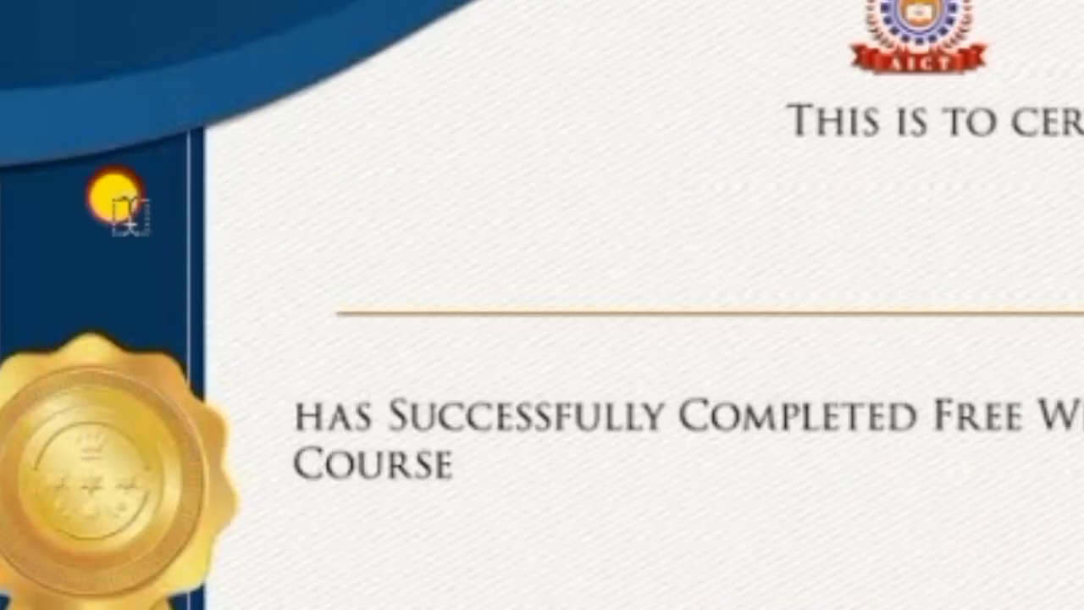
drag(129, 223, 1083, 525)
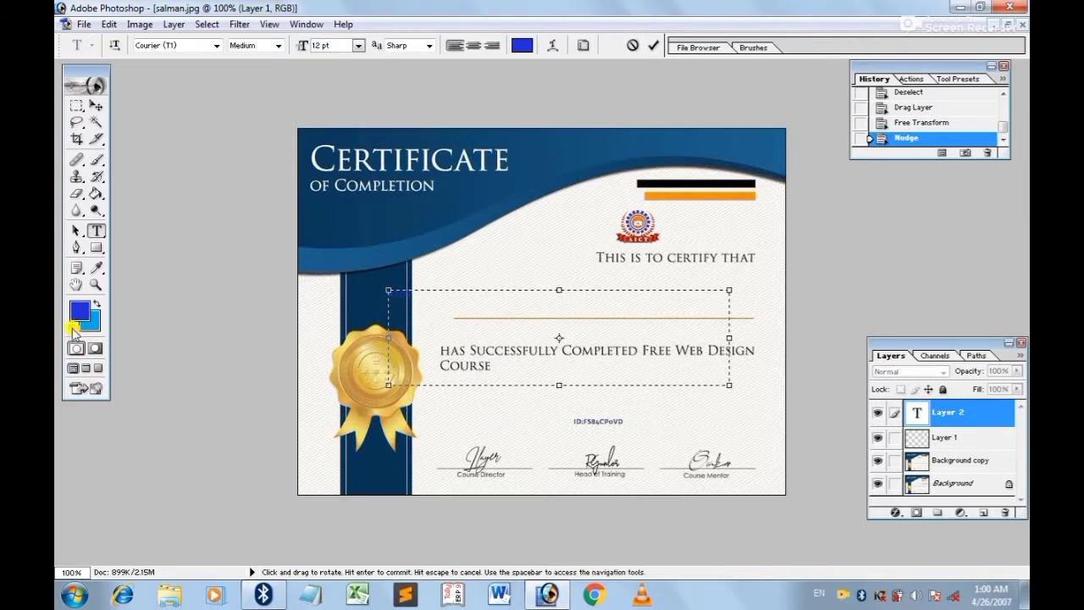
click(98, 307)
click(522, 44)
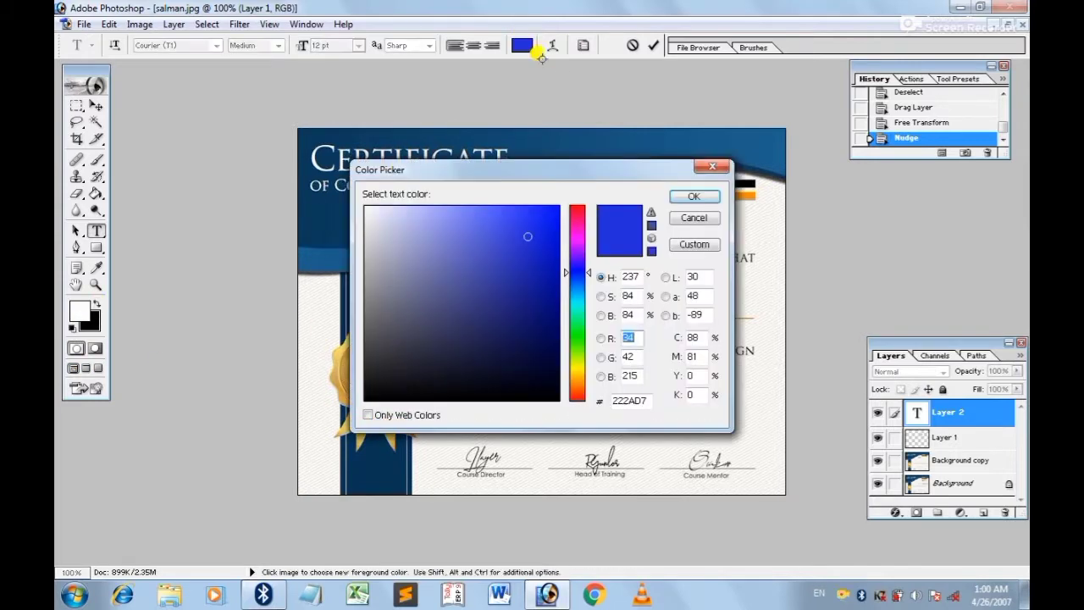
click(372, 388)
drag(575, 267, 577, 206)
drag(509, 237, 549, 222)
click(694, 195)
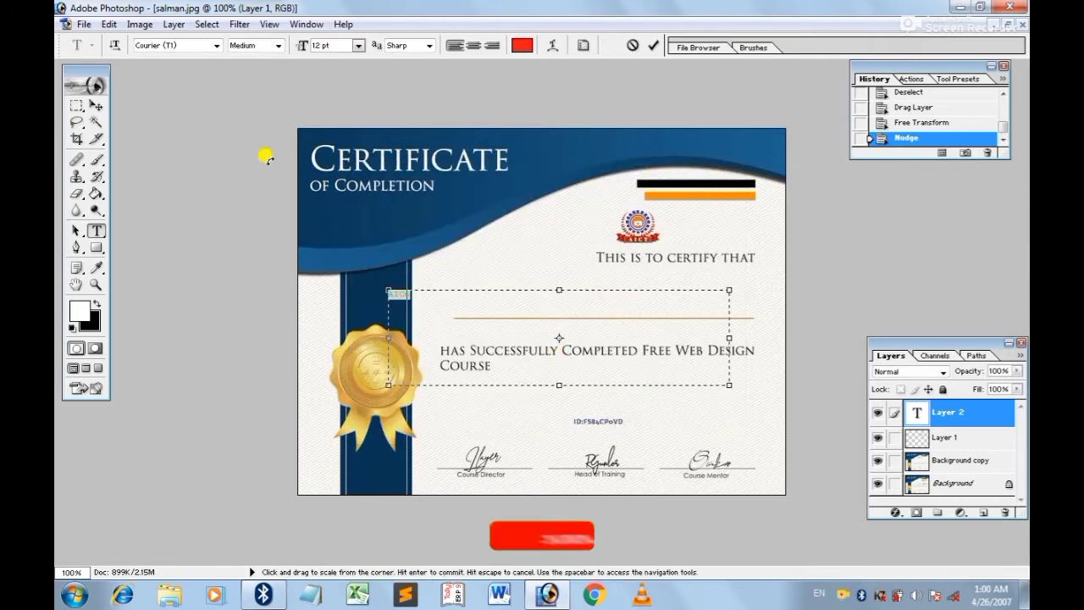
Set the text size to 36 pt and type AICT.
click(358, 45)
click(360, 222)
click(358, 45)
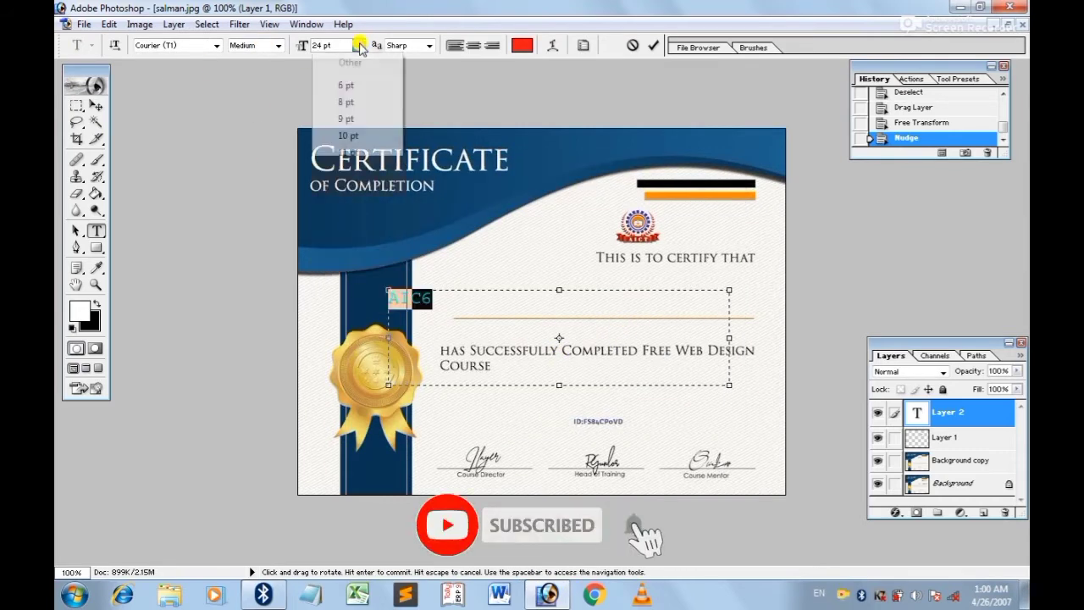
click(348, 252)
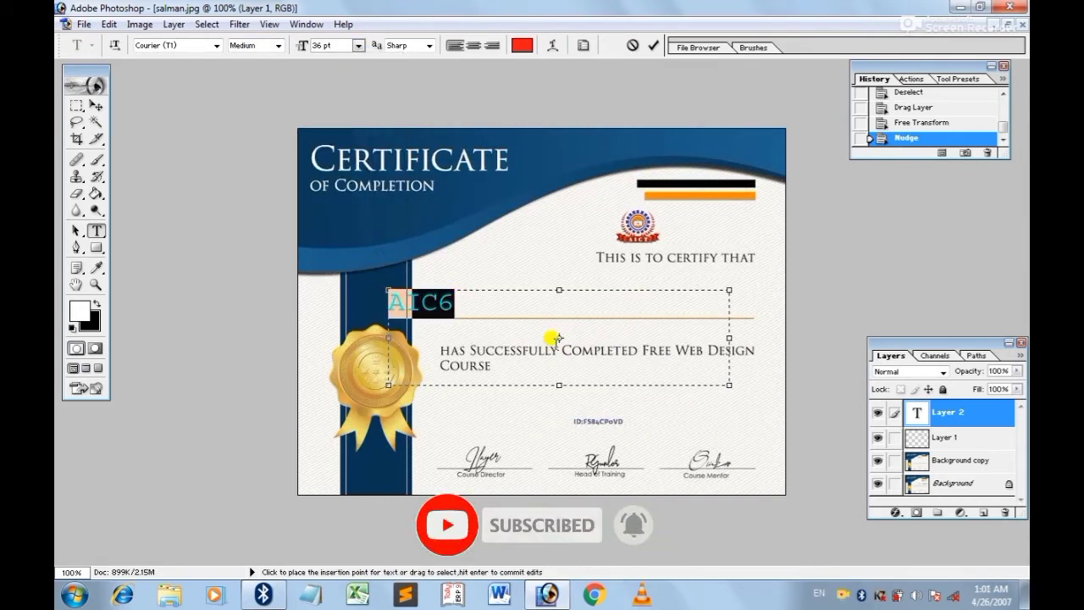
key(BackSpace)
text(CT)
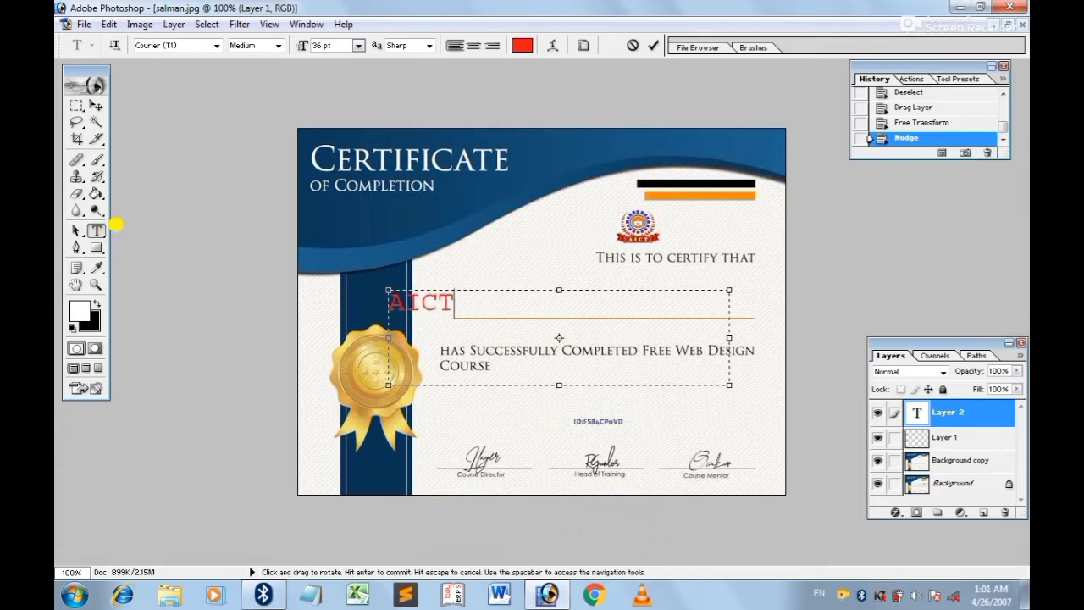
Restyle the AICT text in Constantia Bold.
drag(452, 302, 388, 303)
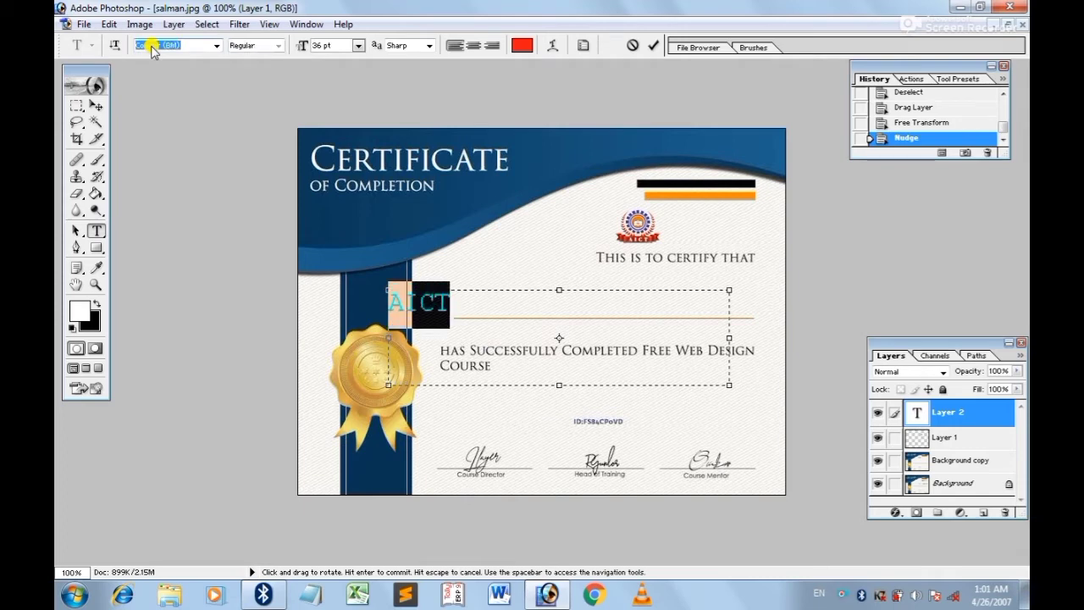
key(Down)
text(cop)
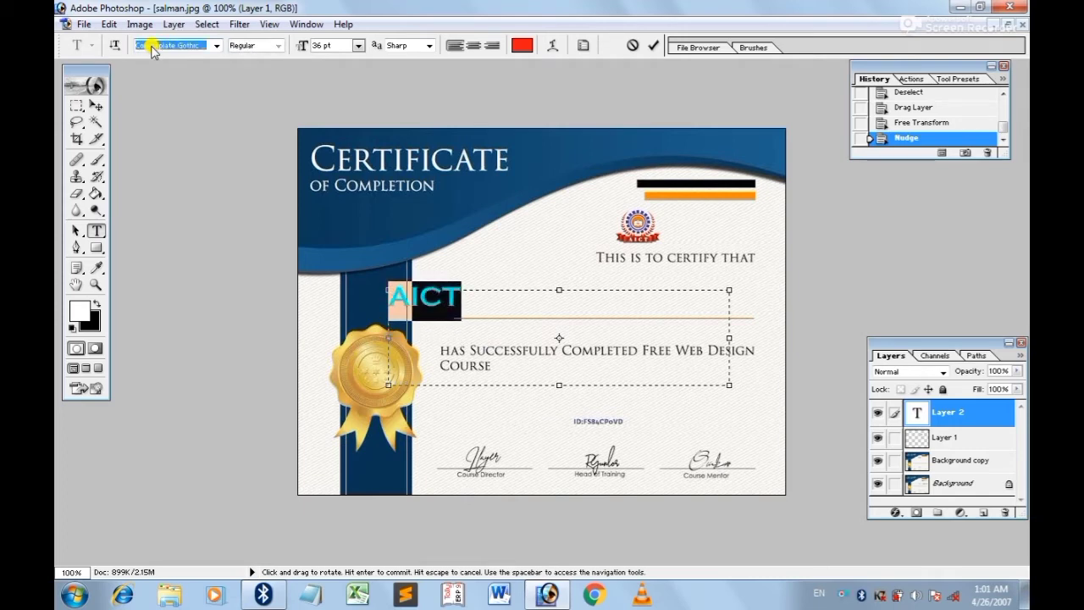
key(Up)
key(Up)
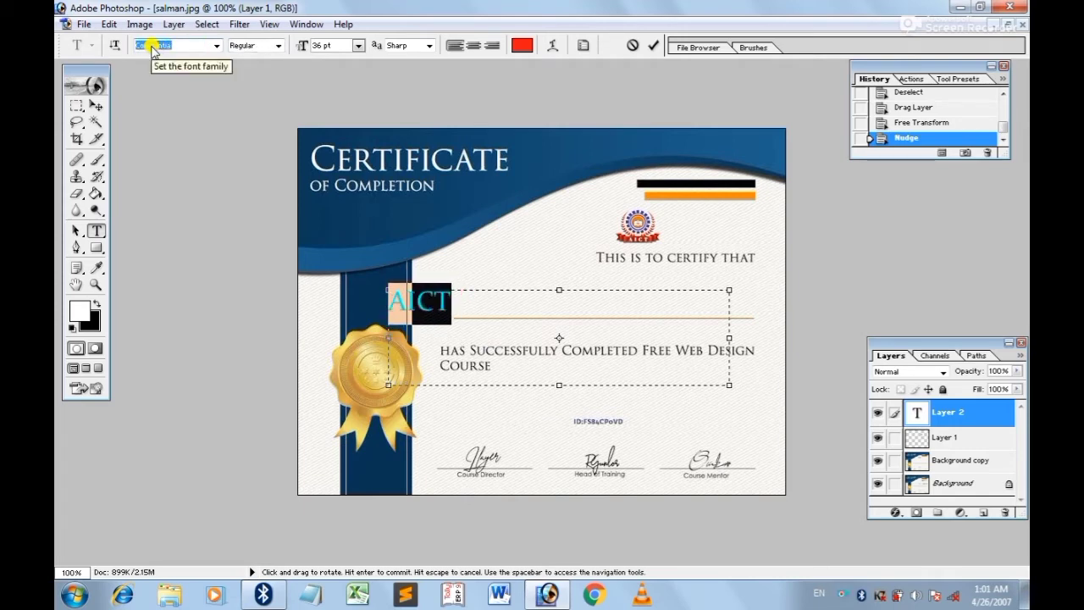
click(278, 45)
click(249, 73)
click(498, 331)
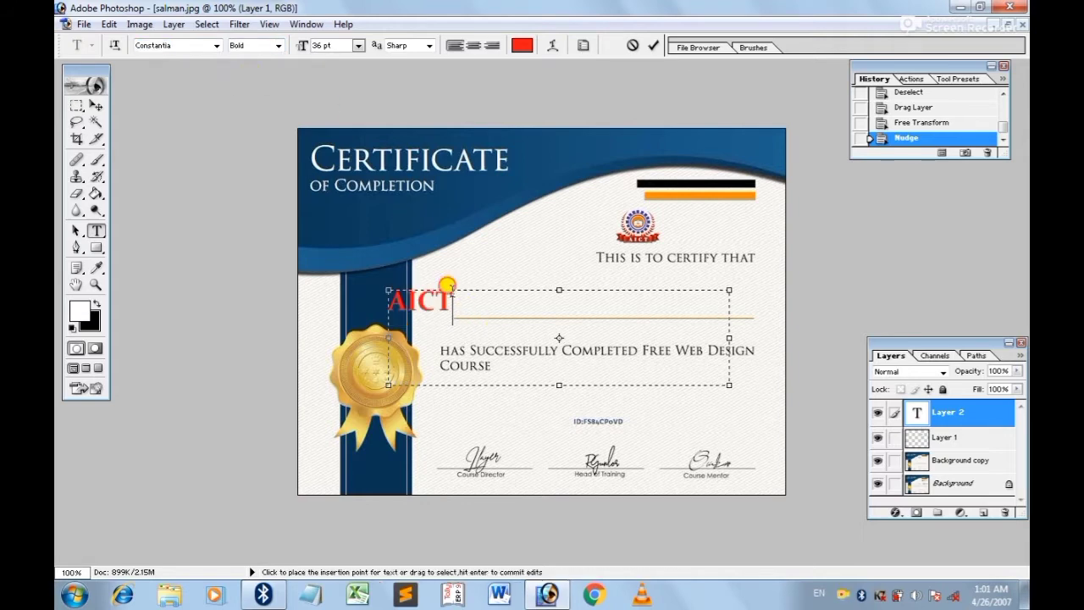
double_click(451, 290)
key(BackSpace)
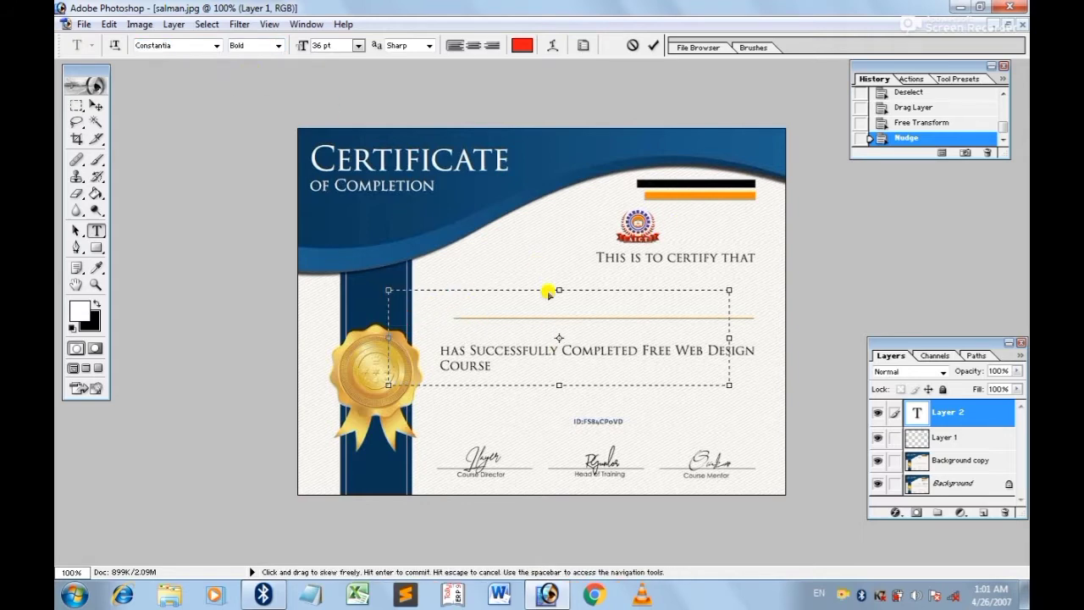
key(ctrl+z)
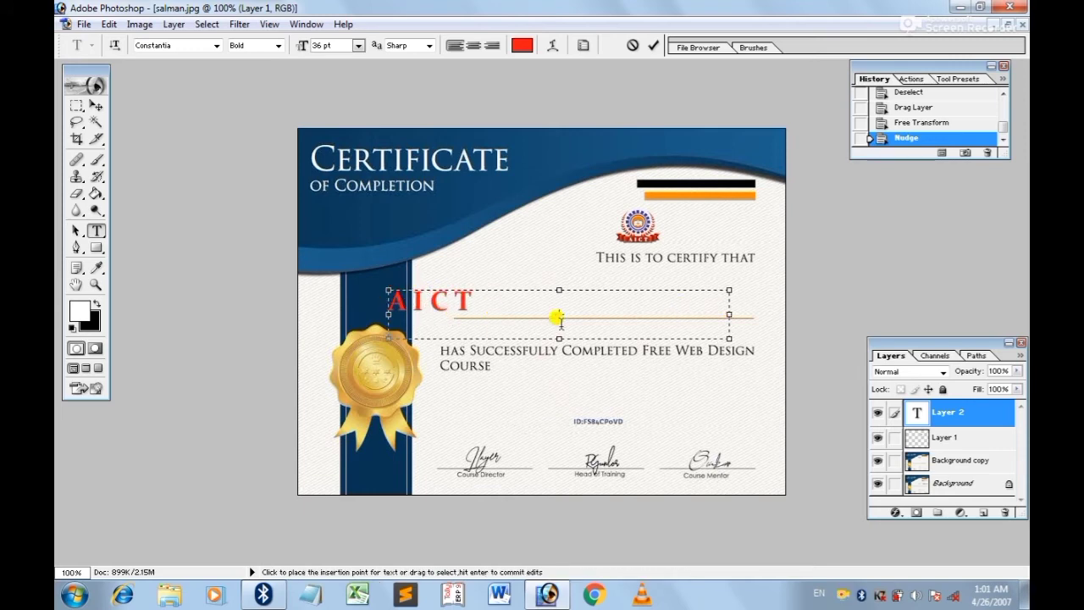
Move AICT beside the logo and enlarge the logo slightly.
drag(408, 302, 716, 225)
click(359, 45)
click(351, 254)
key(v)
click(638, 224)
key(ctrl+t)
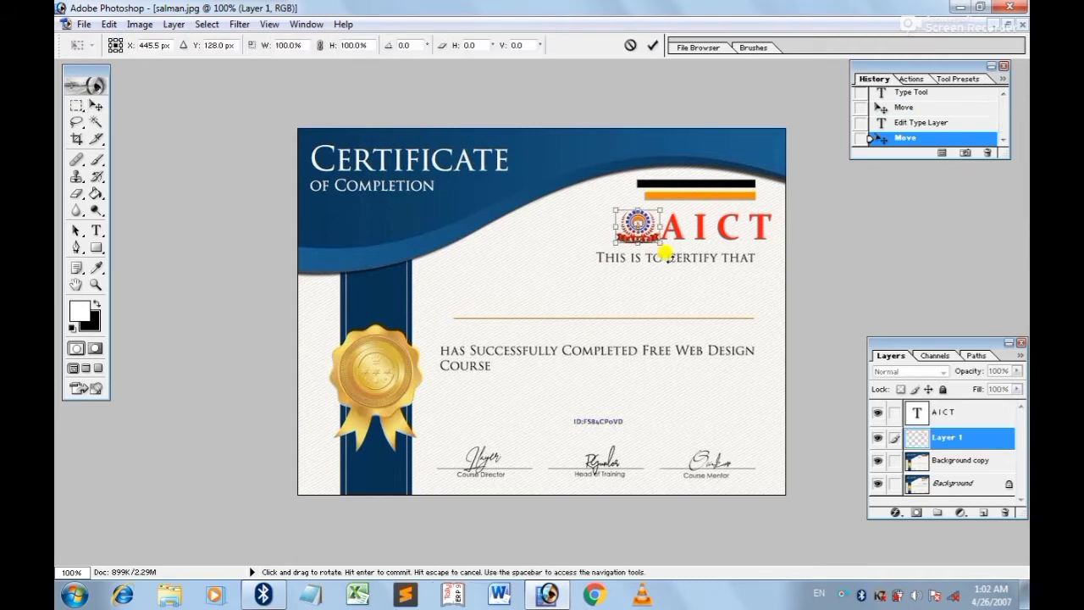
drag(666, 253, 809, 265)
key(Return)
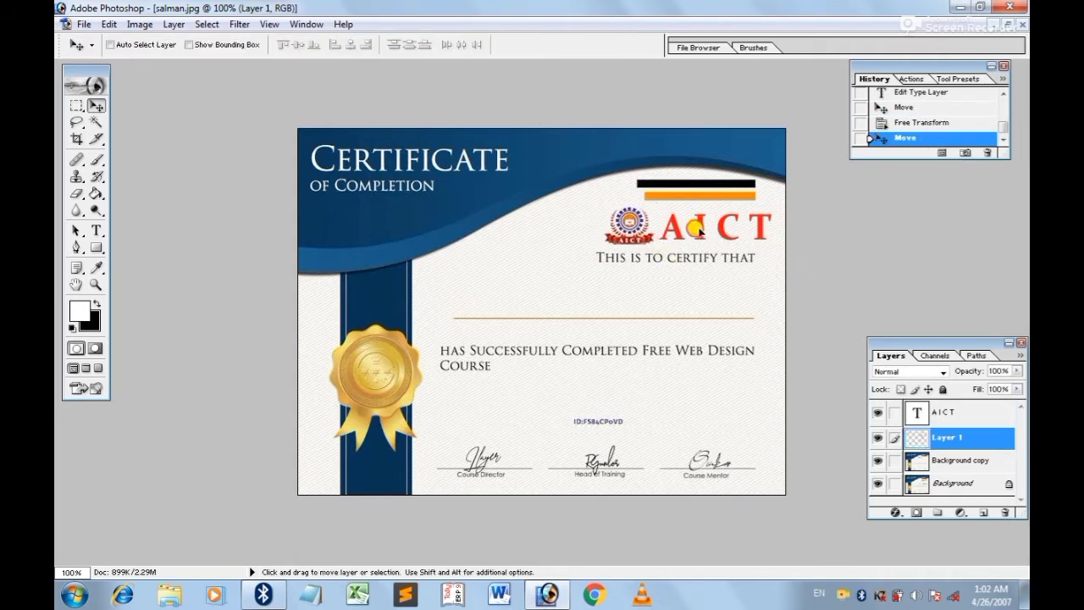
Sample the logo's red for AICT and try other fonts such as Berlin Sans FB Demi.
ctrl+click(707, 232)
click(96, 267)
click(608, 233)
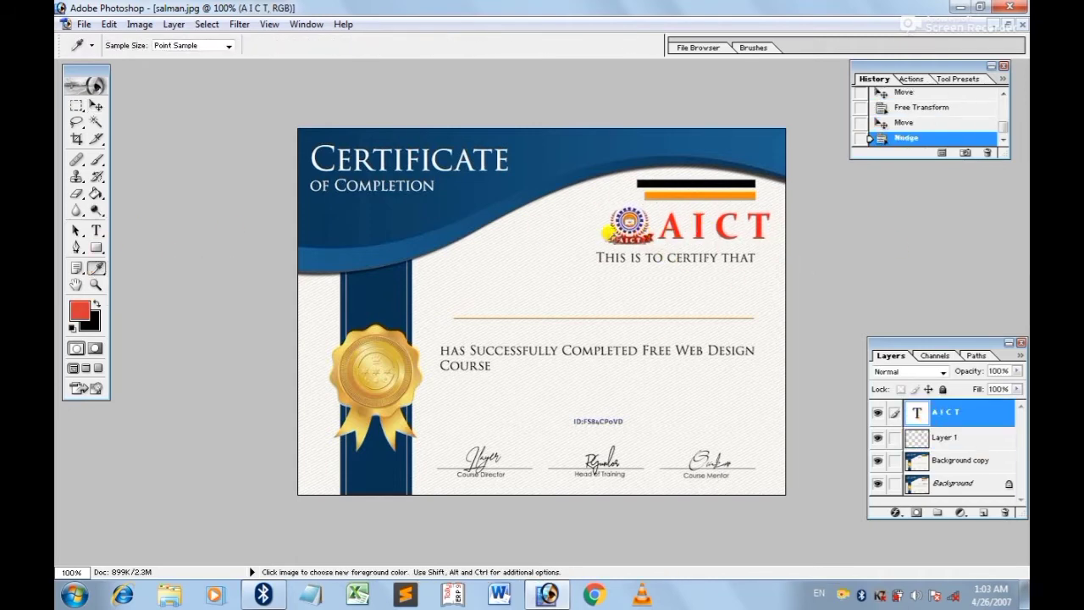
click(96, 230)
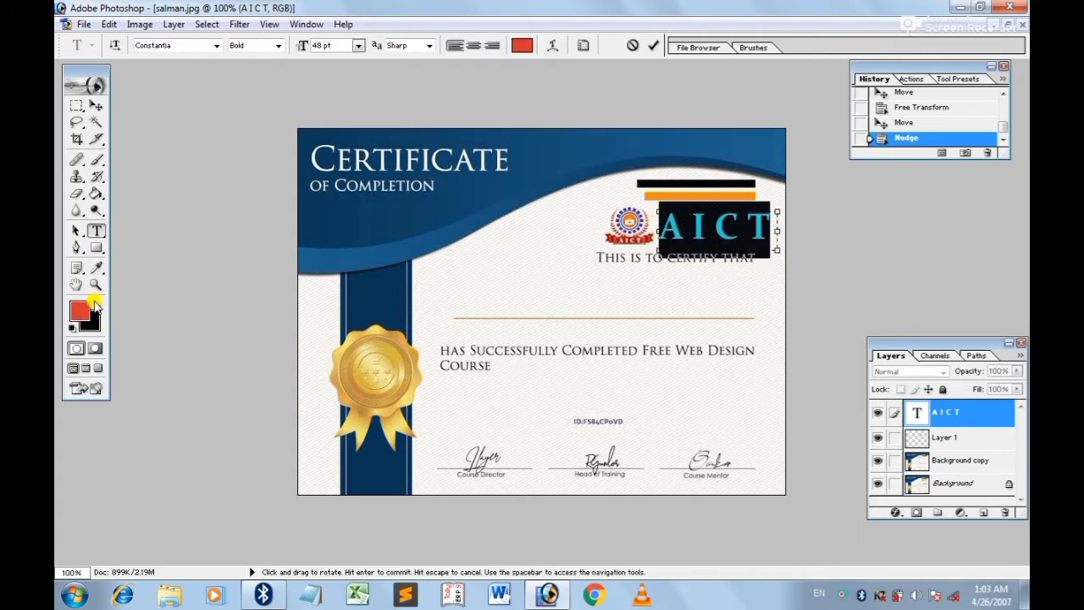
click(96, 105)
click(96, 230)
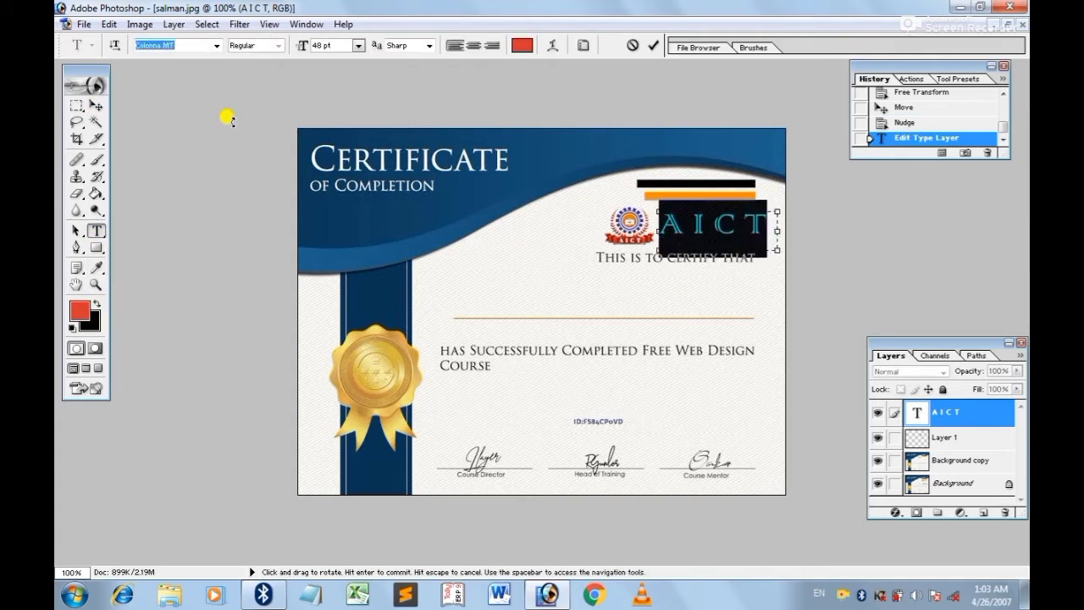
key(Up)
key(Up)
key(Up)
key(Up)
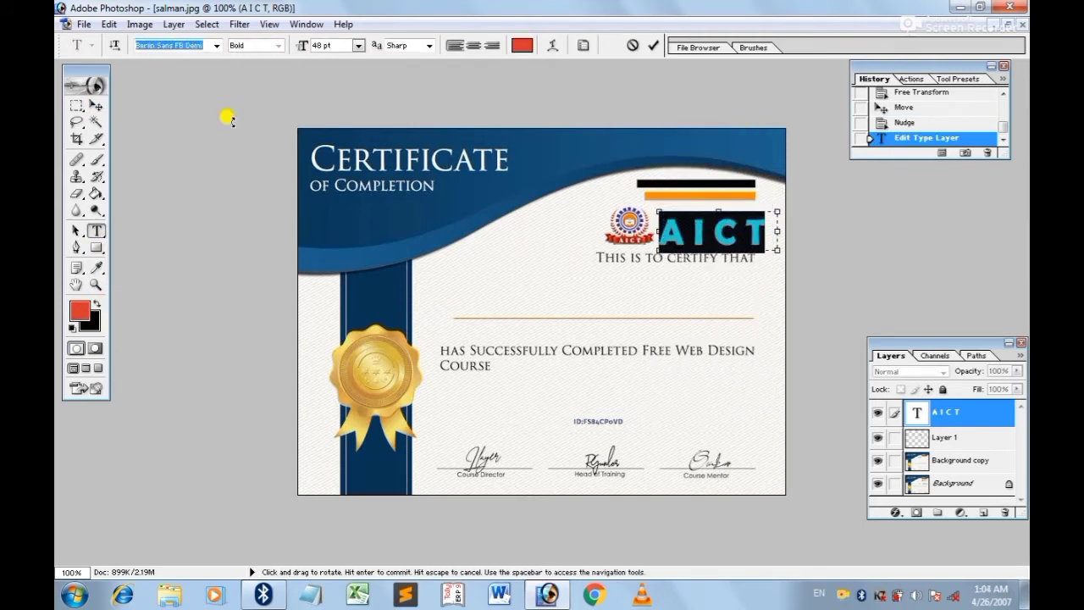
key(Up)
key(Up)
key(Up)
click(95, 105)
key(Up)
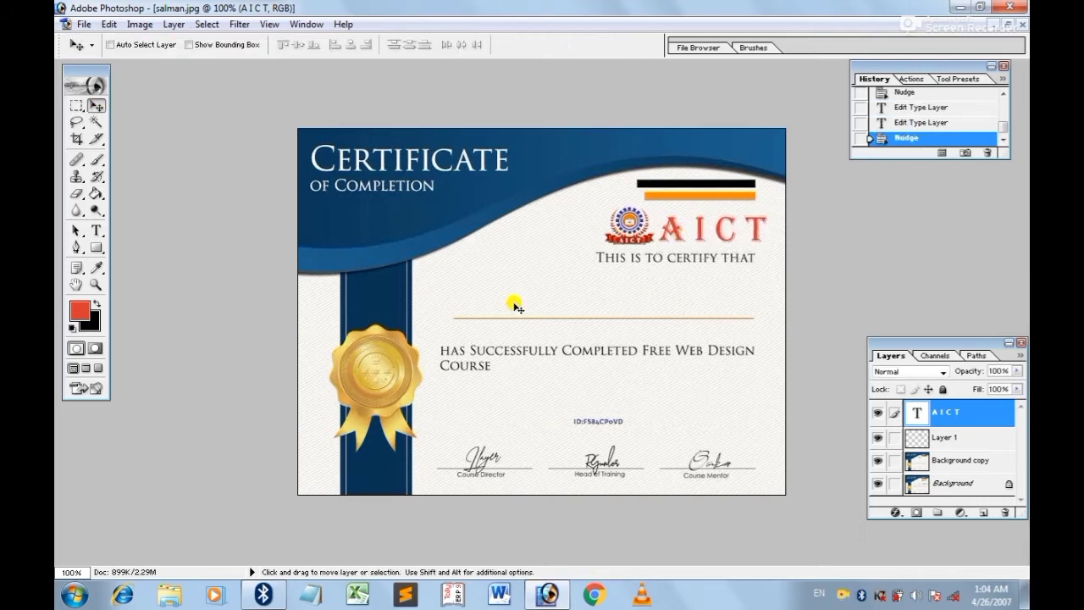
Add the institute name in a text box widened to one line, placed lower.
key(t)
drag(315, 240, 777, 395)
text(ADVANCE INSTITUTE OF COMPUTER TECHNOLOGY)
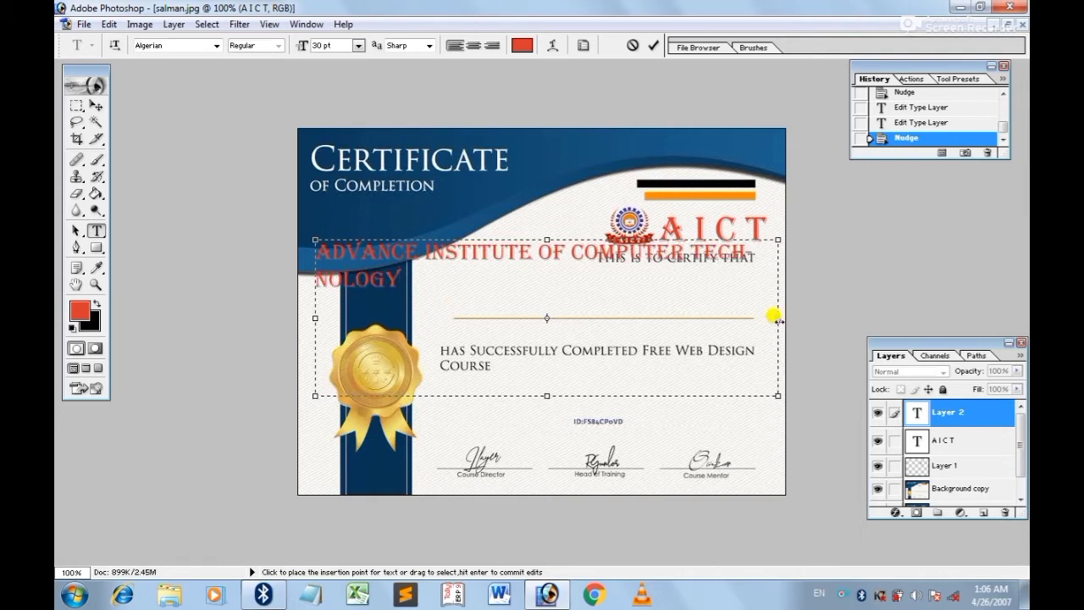
drag(777, 320, 818, 254)
key(ctrl+a)
click(96, 105)
drag(420, 257, 452, 303)
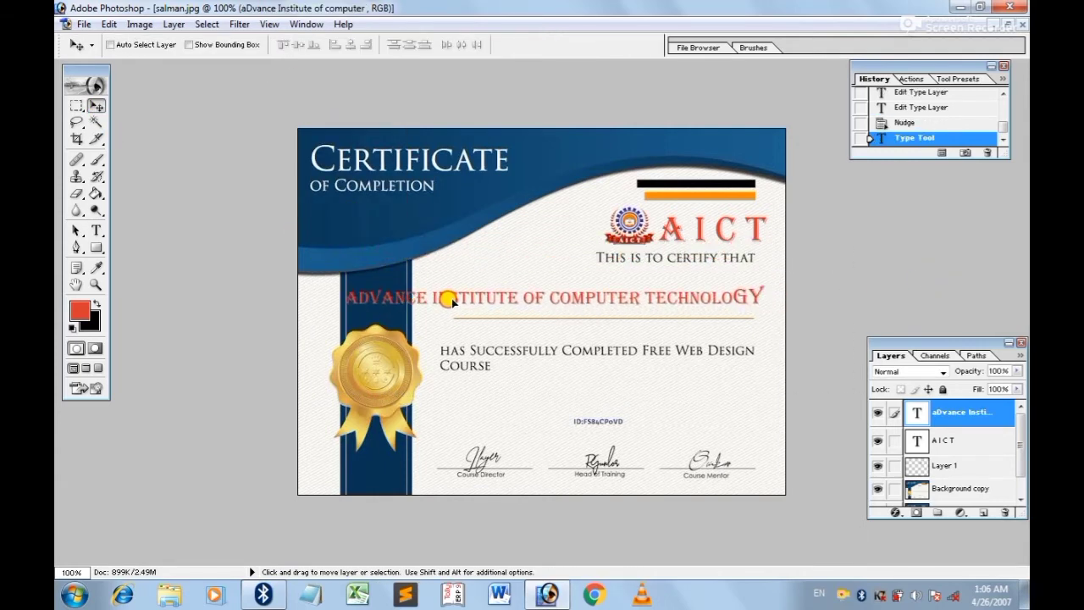
Set the institute name to 18 pt and centre it above the orange line.
key(t)
click(702, 296)
key(ctrl+a)
click(360, 45)
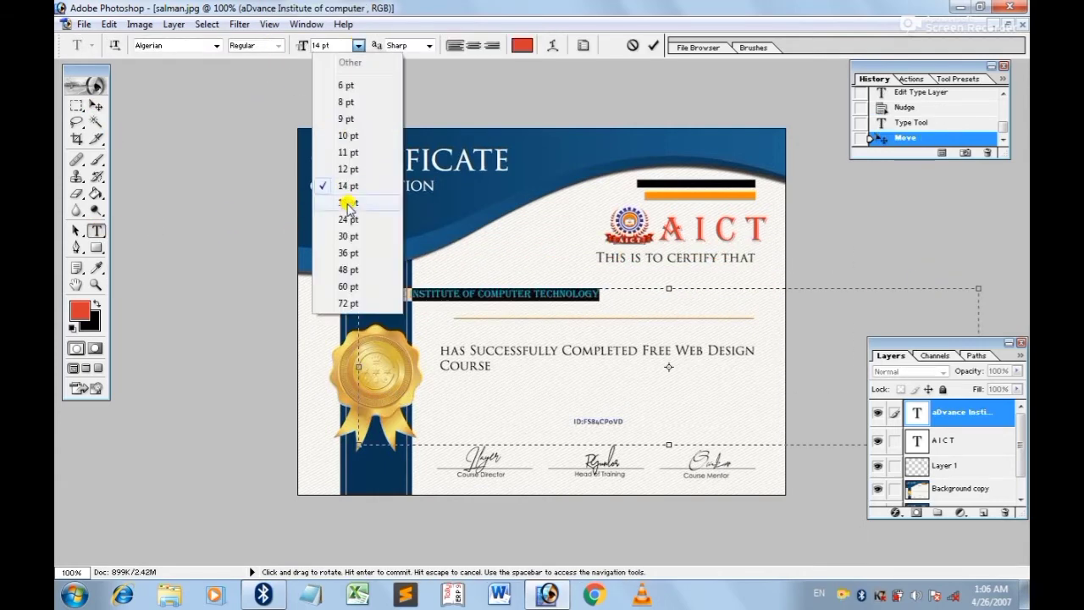
click(348, 203)
key(v)
drag(576, 296, 580, 301)
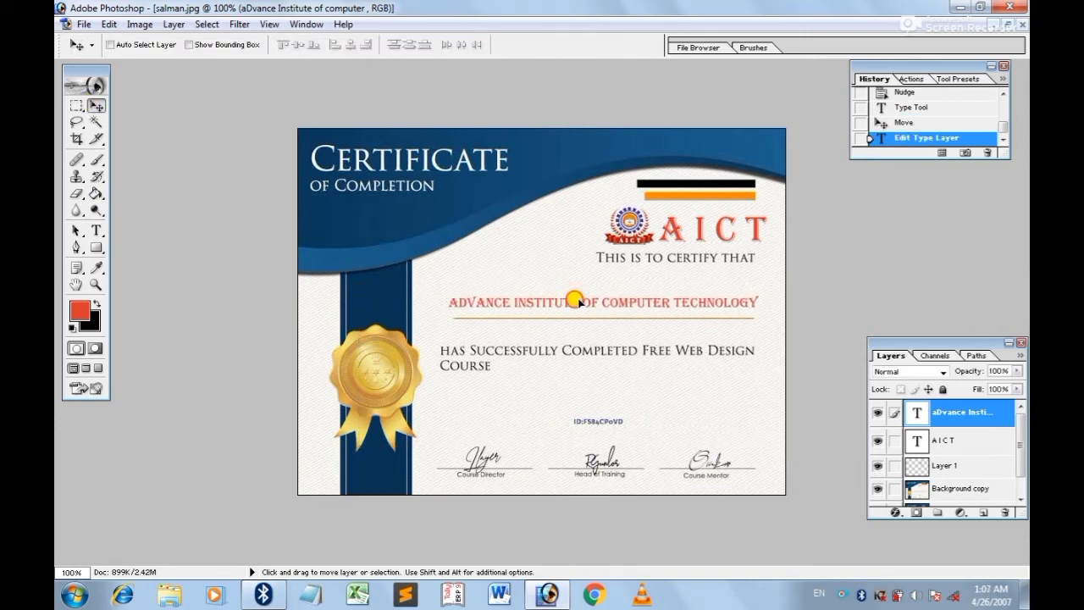
mouse_move(96, 268)
mouse_down()
mouse_move(144, 254)
mouse_move(144, 234)
mouse_up()
drag(442, 257, 776, 328)
text(AN ISO CERTIFIED:1200:001:20)
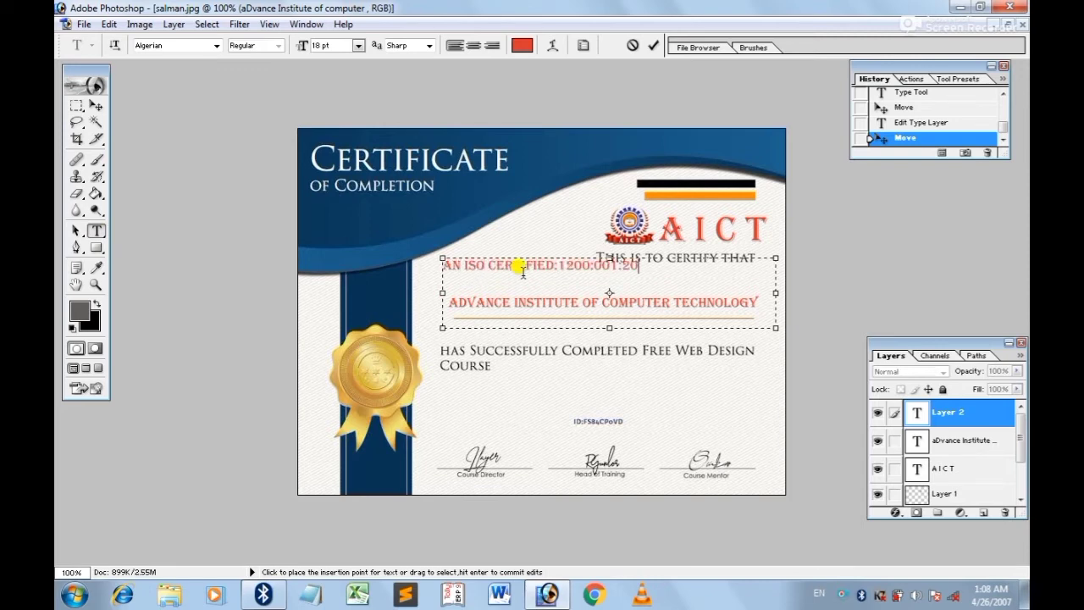
Try serif and italic fonts on the ISO line and move it under the certify heading.
key(ctrl+a)
click(149, 45)
key(Down)
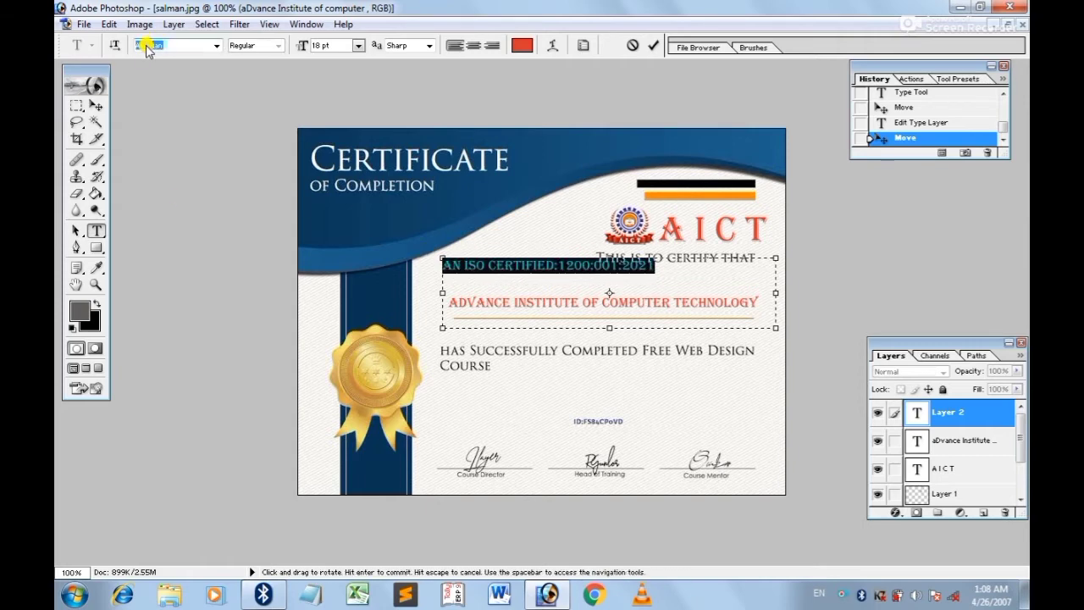
key(Down)
click(80, 311)
key(Escape)
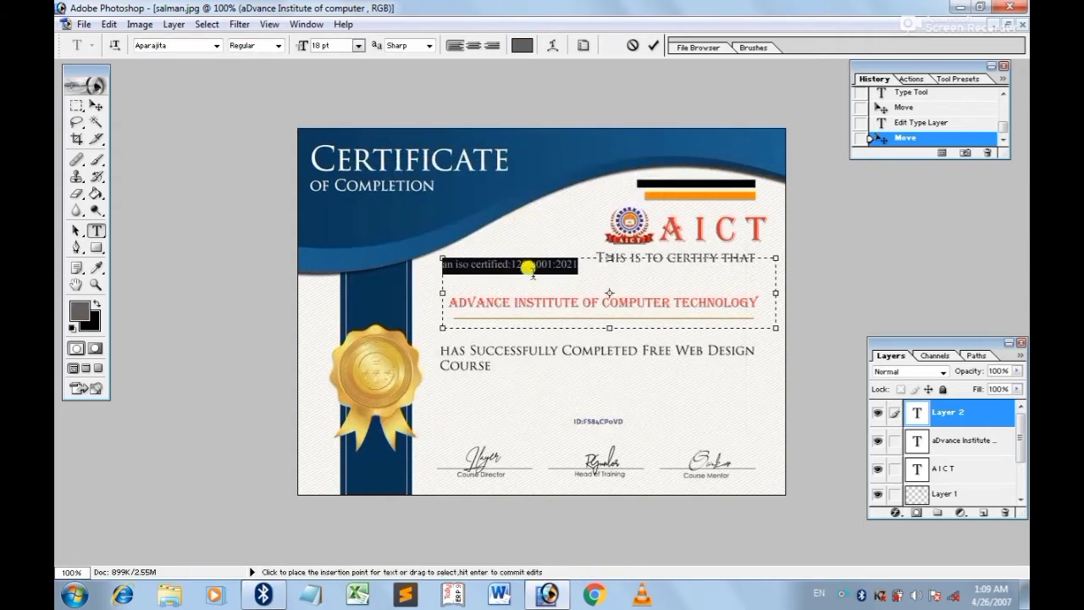
mouse_move(520, 266)
mouse_down()
mouse_move(645, 283)
mouse_move(788, 279)
mouse_up()
key(t)
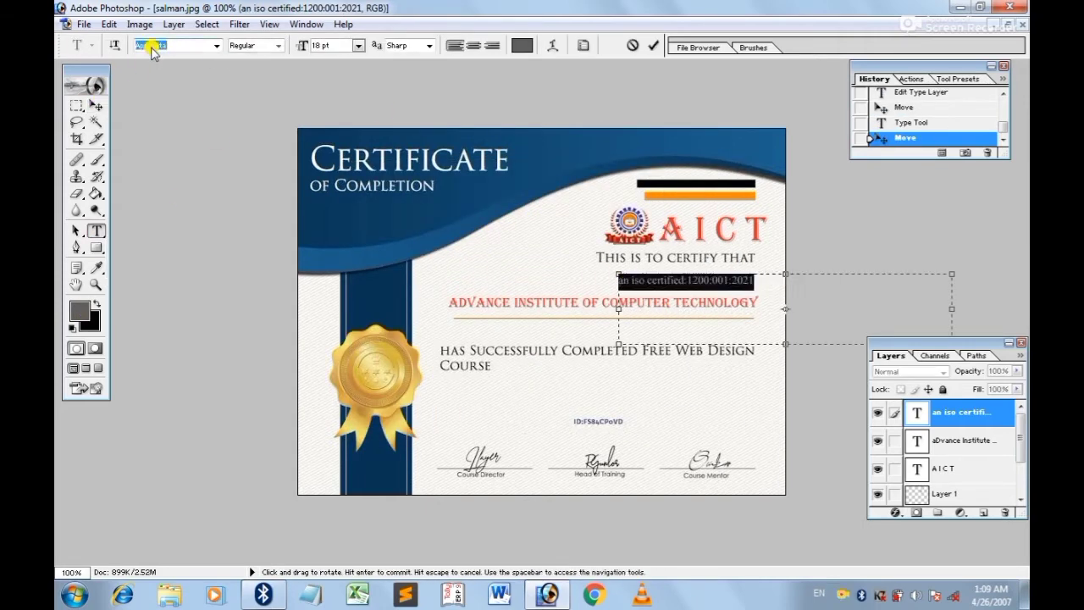
key(Down)
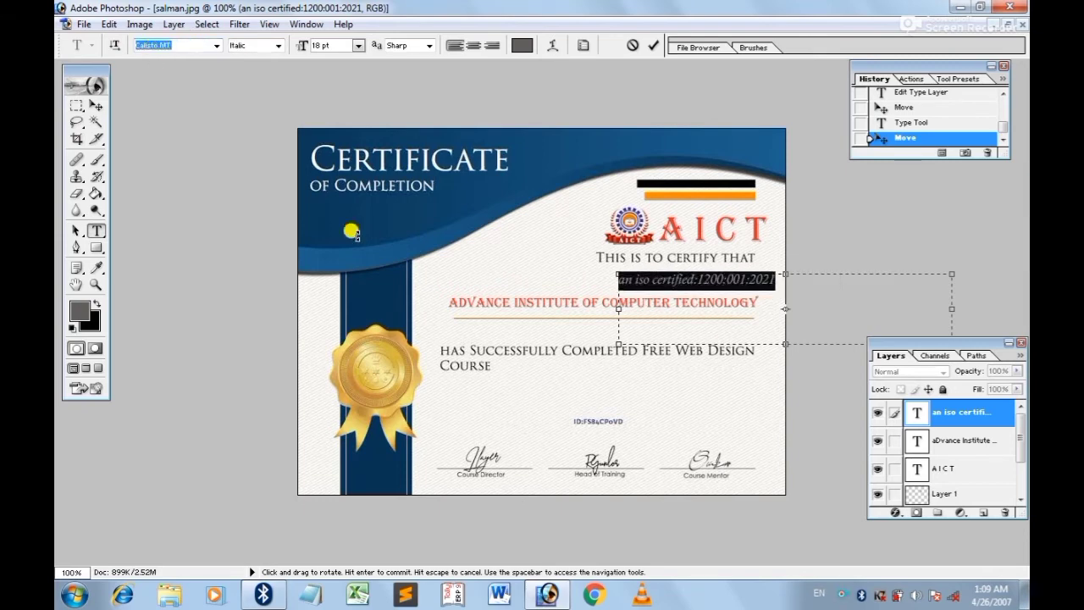
key(ctrl+Return)
key(v)
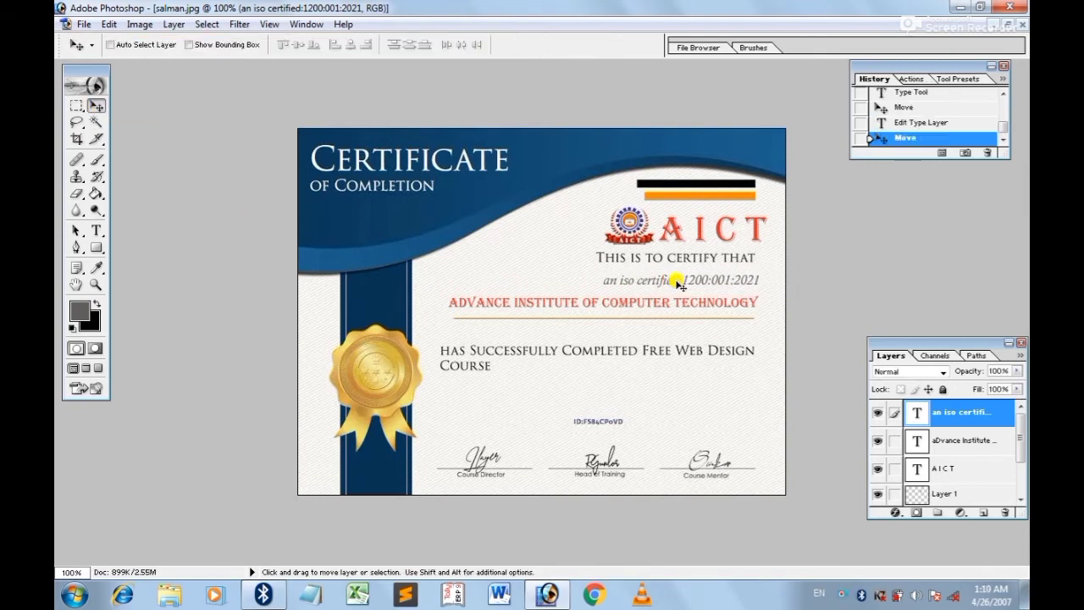
Darken the ISO line colour, sampling black from the existing text.
click(97, 231)
click(80, 311)
click(370, 356)
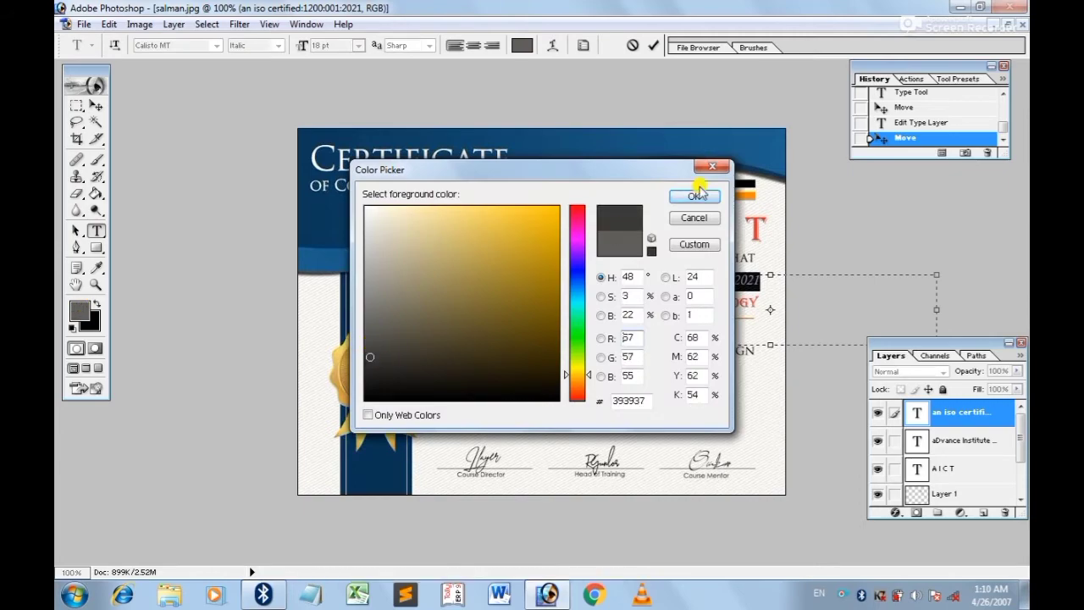
click(697, 194)
key(v)
key(i)
click(683, 271)
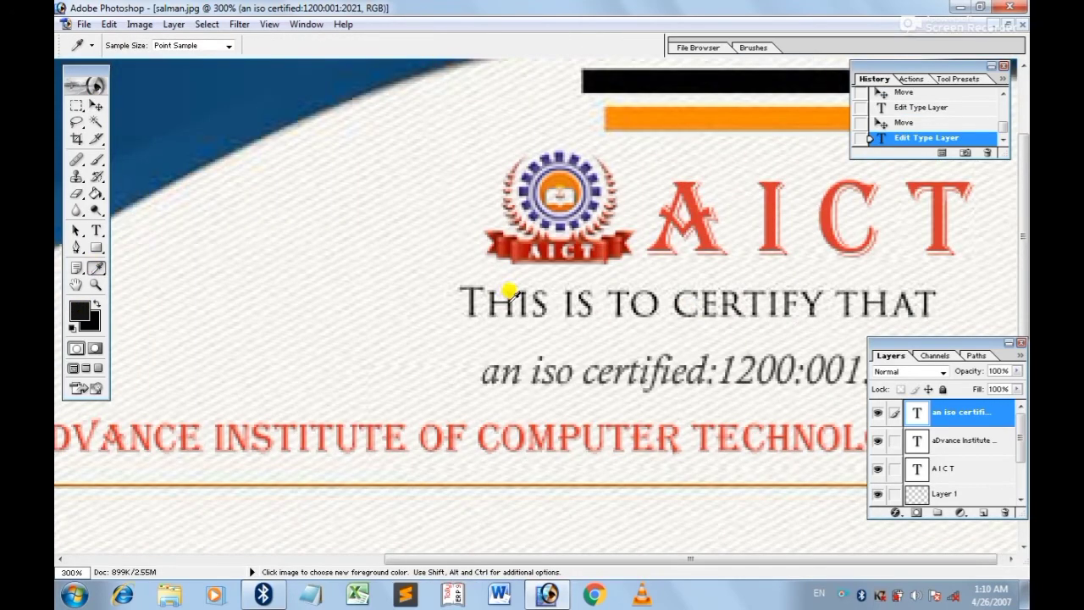
Switch the ISO line to a small serif font below the heading.
key(t)
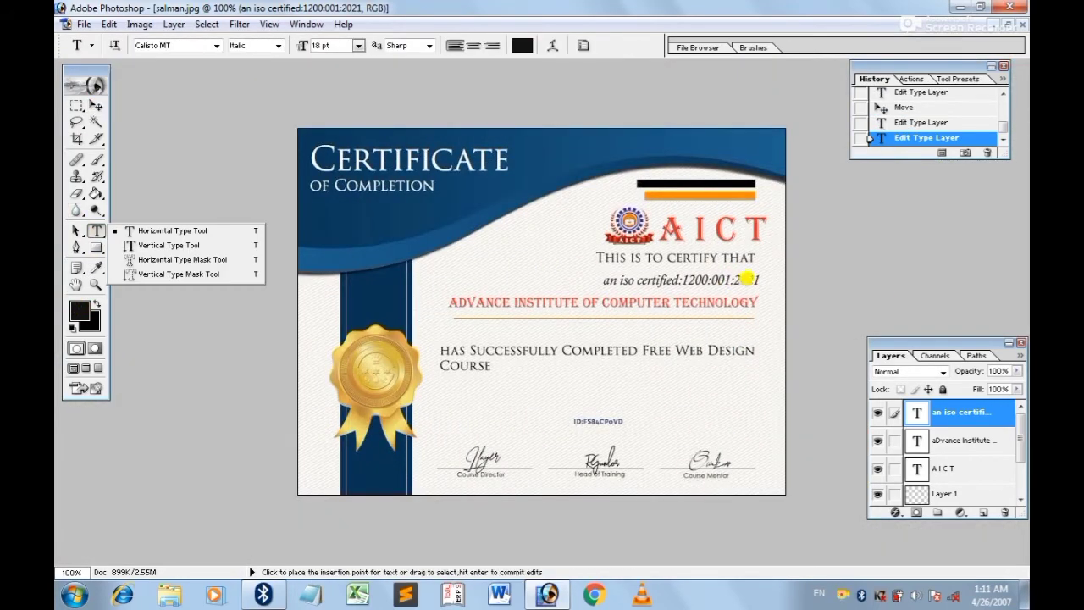
triple_click(683, 279)
click(159, 45)
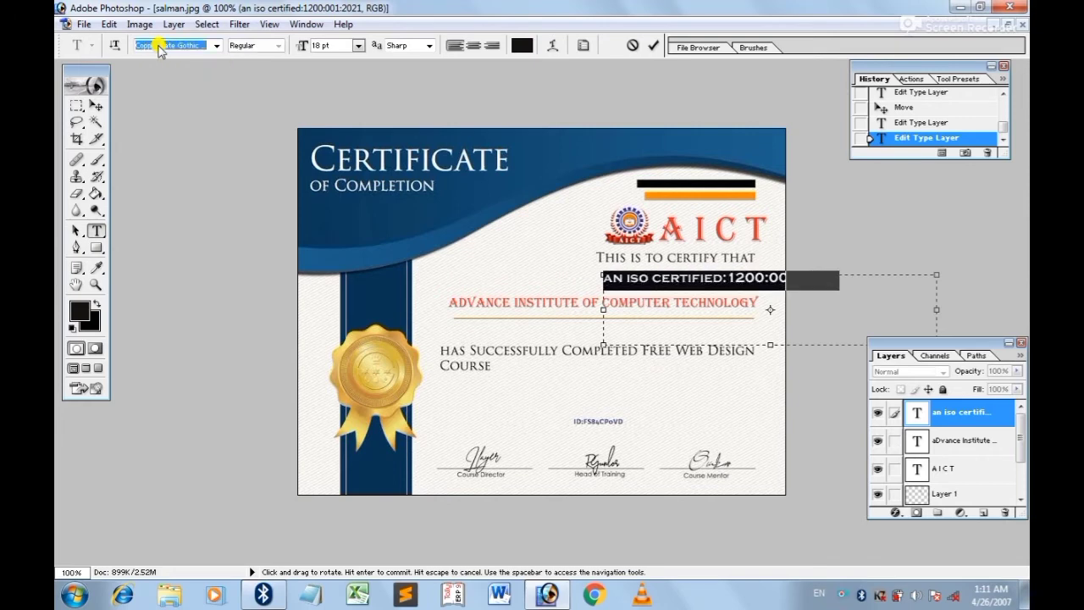
key(Down)
key(Down)
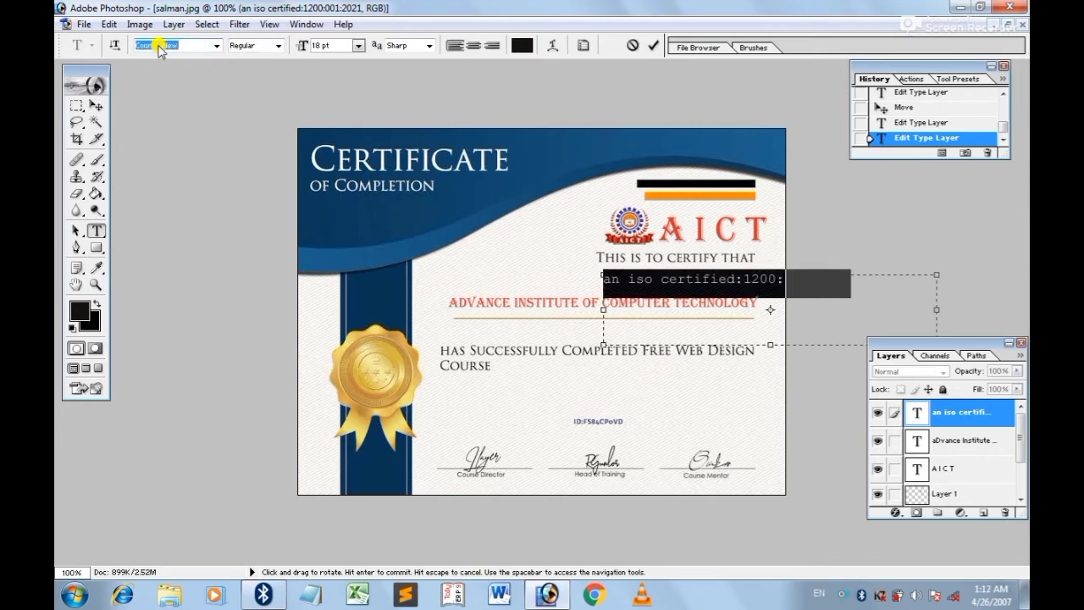
key(Down)
click(96, 105)
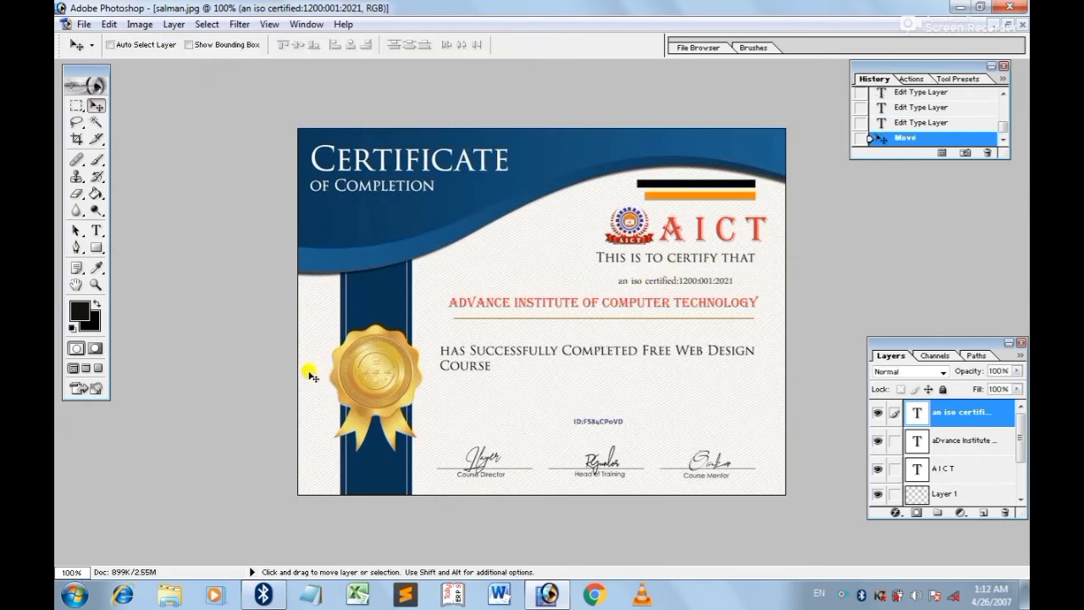
drag(96, 230, 145, 230)
click(80, 311)
key(Return)
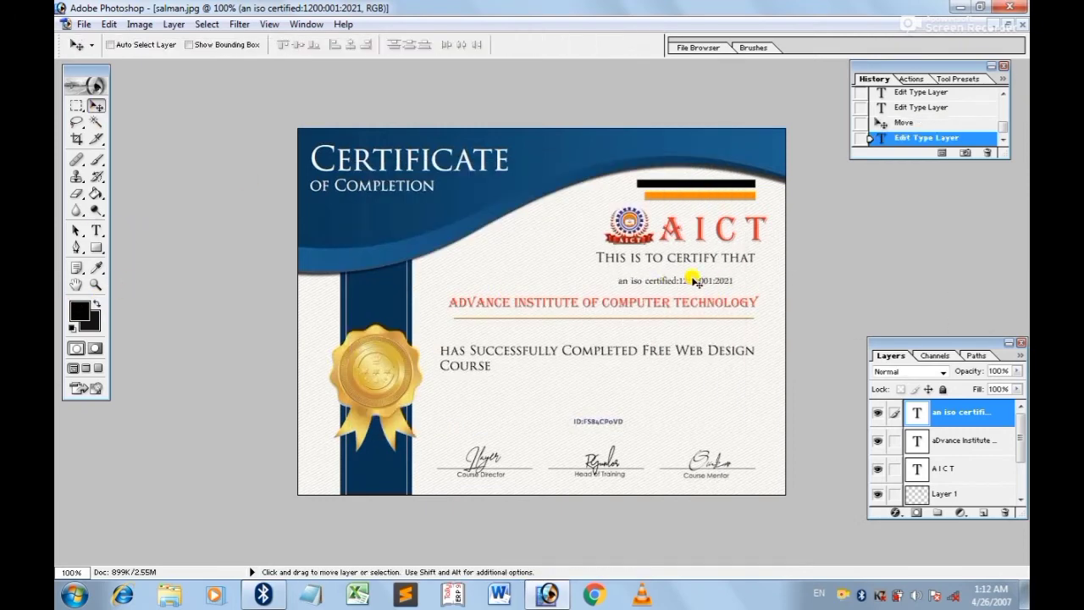
Nudge the AICT logo, heading and institute name layers left.
click(944, 493)
key(shift+Left)
click(961, 470)
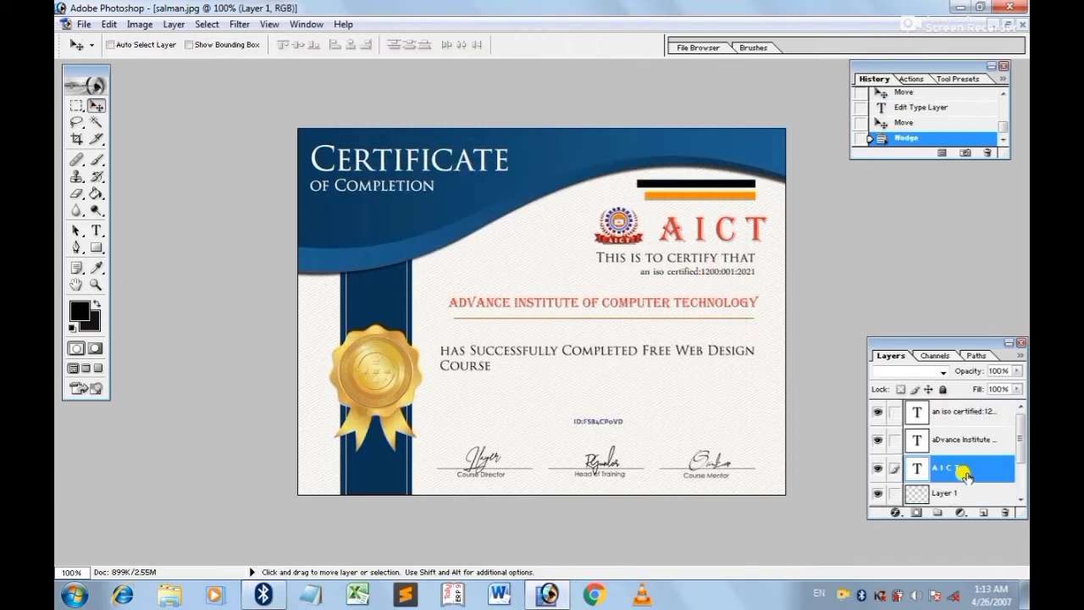
key(shift+Left)
click(944, 442)
key(shift+Left)
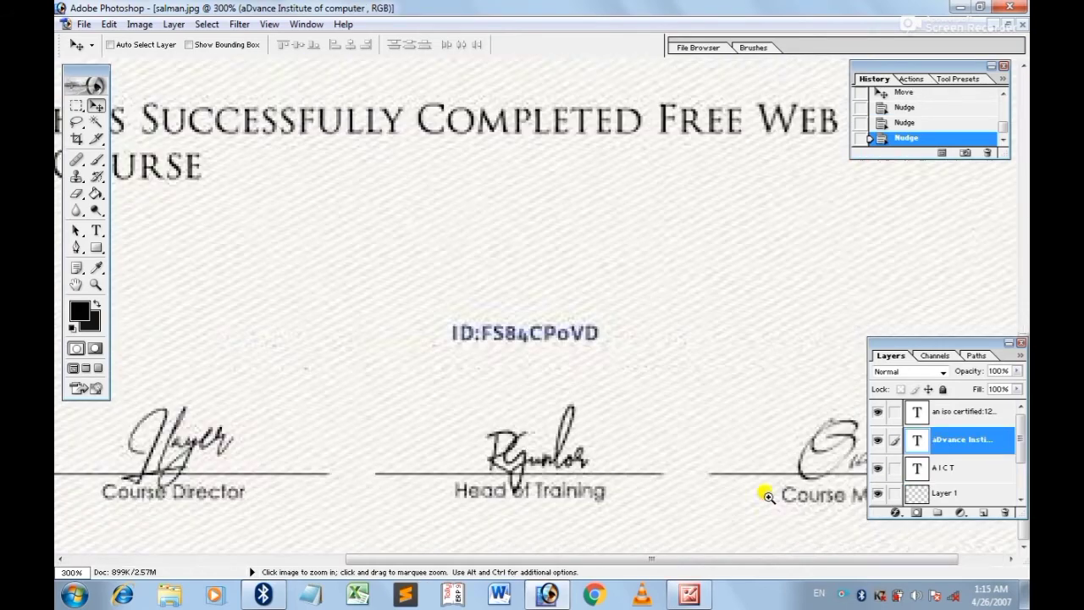
Zoom in on the ID area and sample the ID text's navy colour with the eyedropper.
ctrl+click(626, 453)
ctrl+click(626, 453)
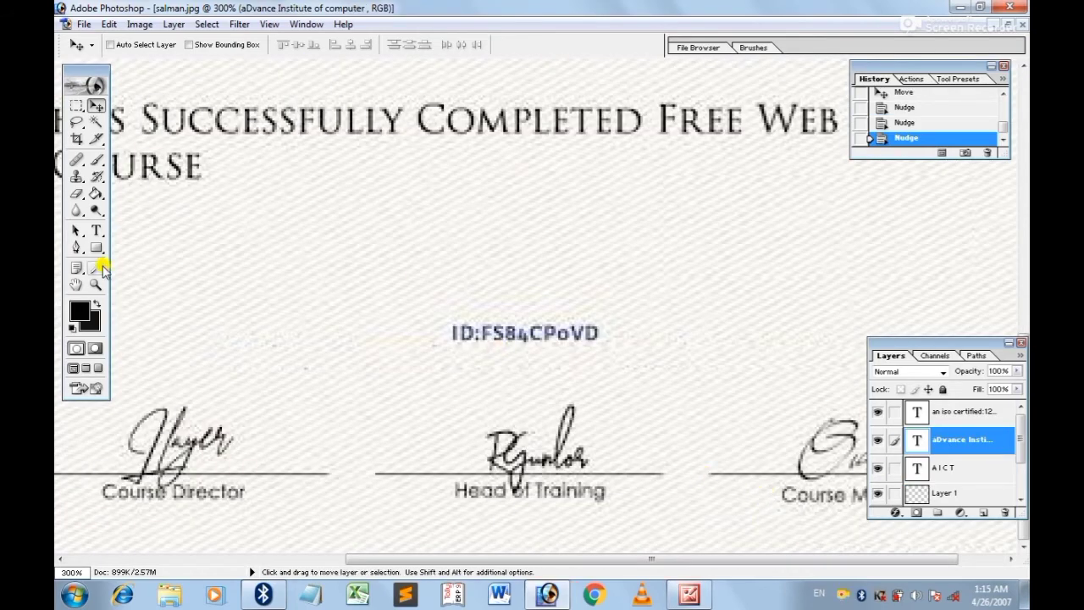
click(96, 268)
click(458, 326)
click(584, 329)
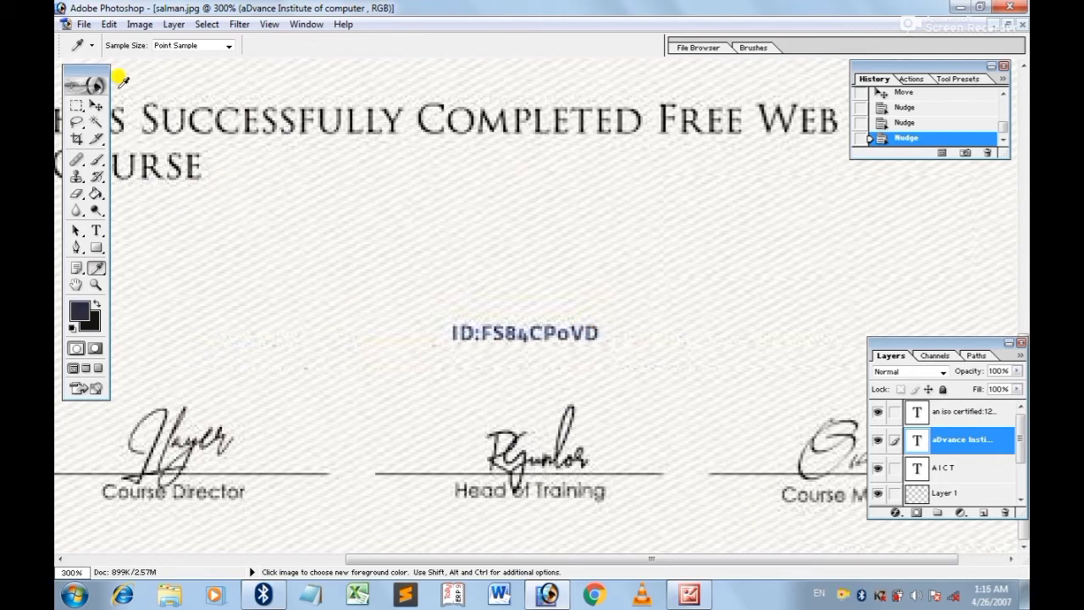
Draw a horizontal text box just below the ID, with 11 pt size.
click(96, 231)
click(173, 221)
drag(281, 345, 863, 411)
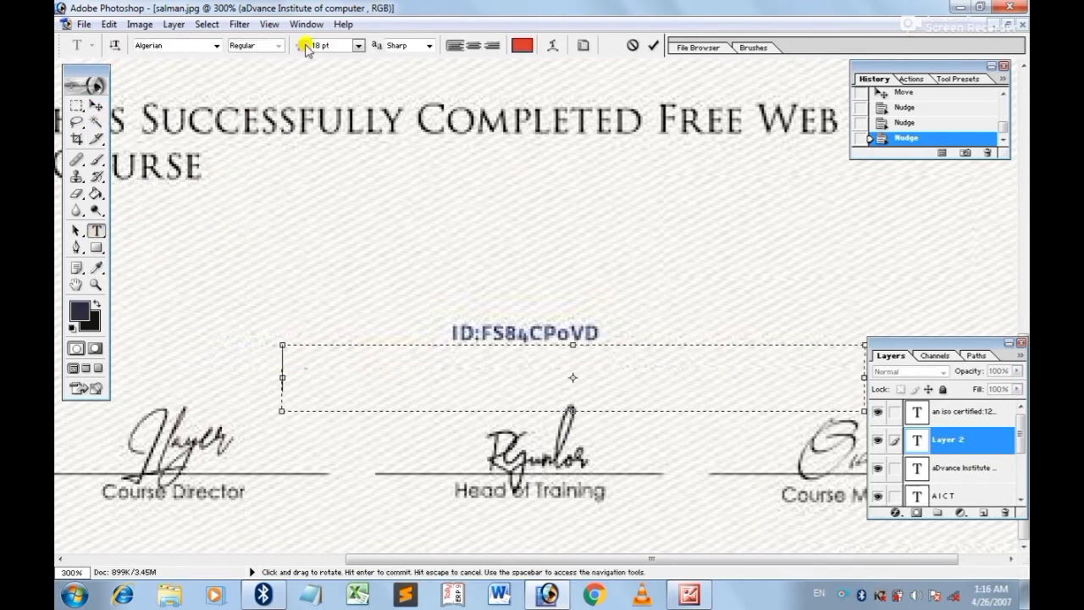
click(358, 45)
click(373, 174)
text(URL)
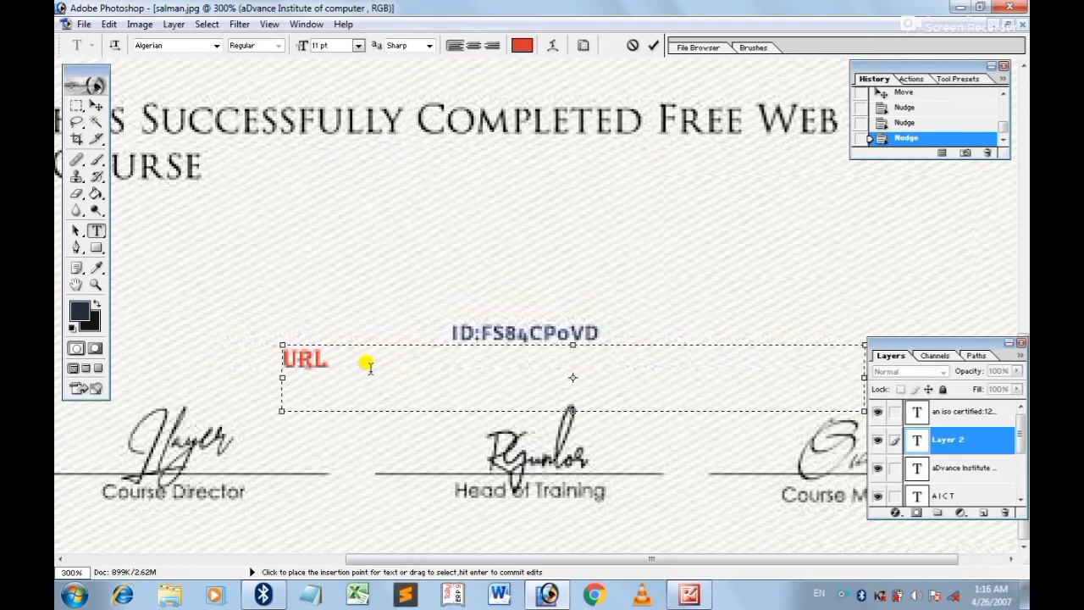
Set the font to Aparajita and type the certificate URL line.
drag(370, 366, 283, 359)
click(170, 45)
key(Down)
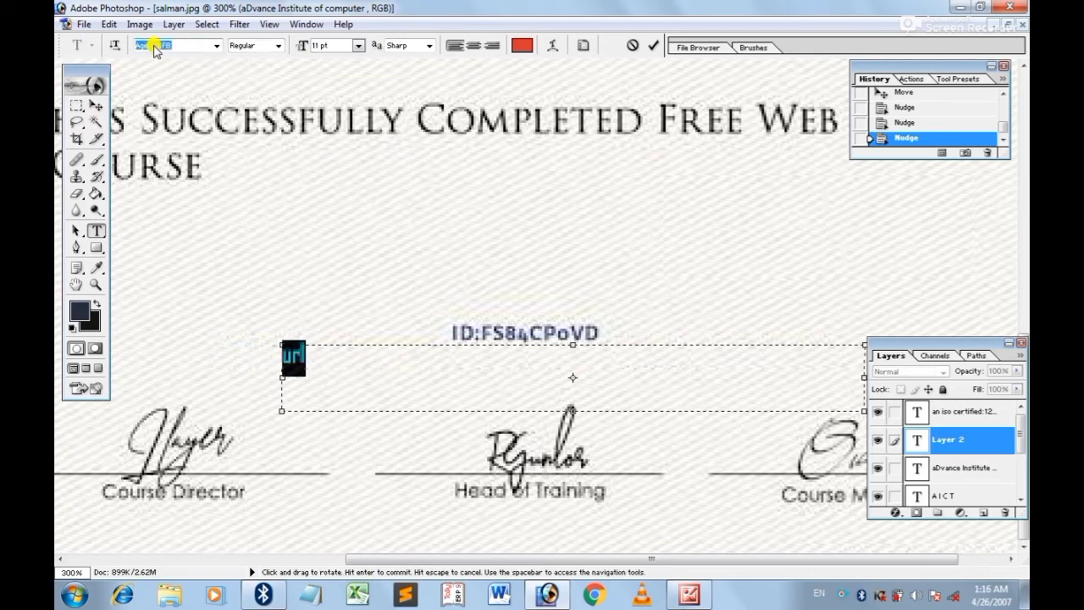
click(314, 354)
key(BackSpace)
key(BackSpace)
key(BackSpace)
text(U)
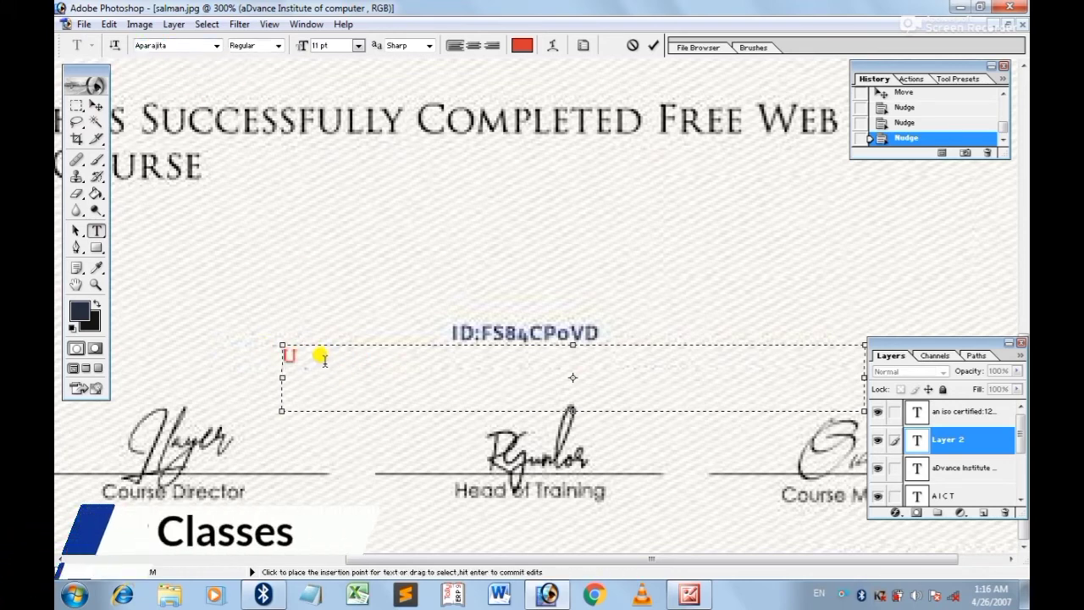
text(RL:https:)
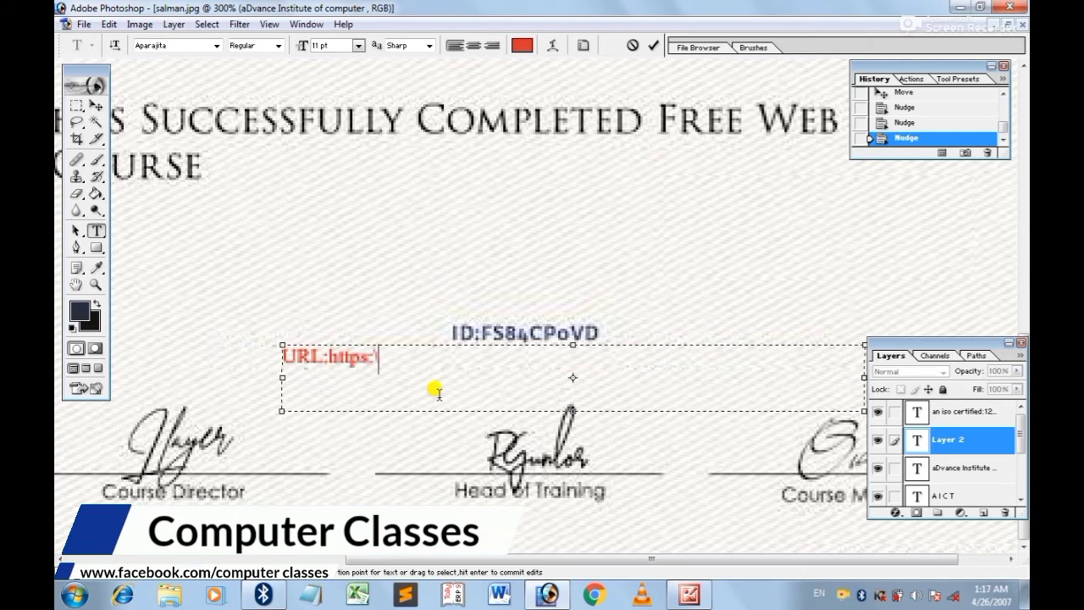
text(//www.com)
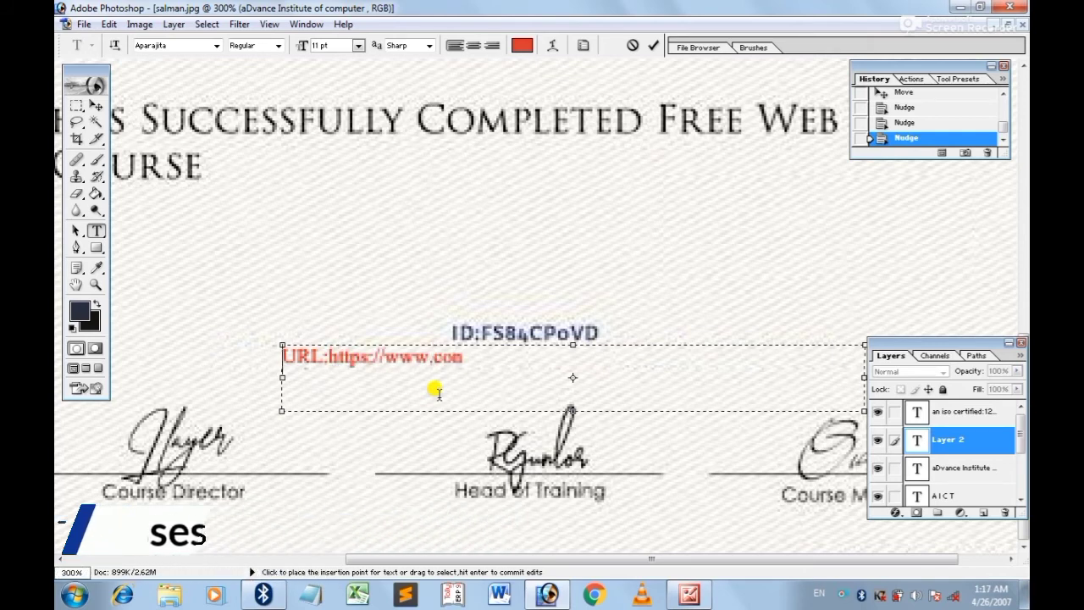
text(puterstudy.com)
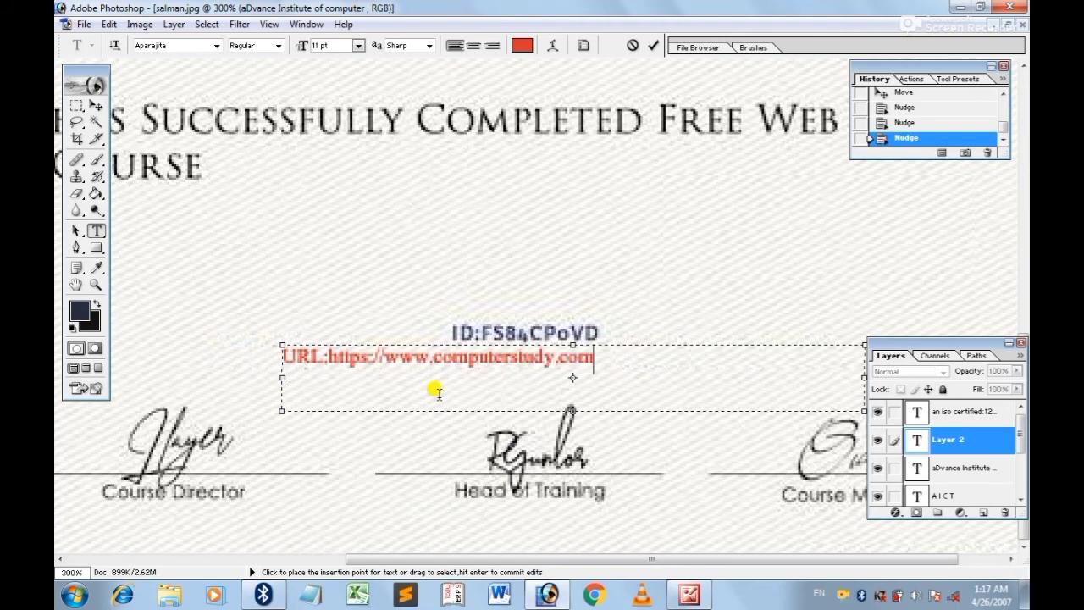
text(/certificate)
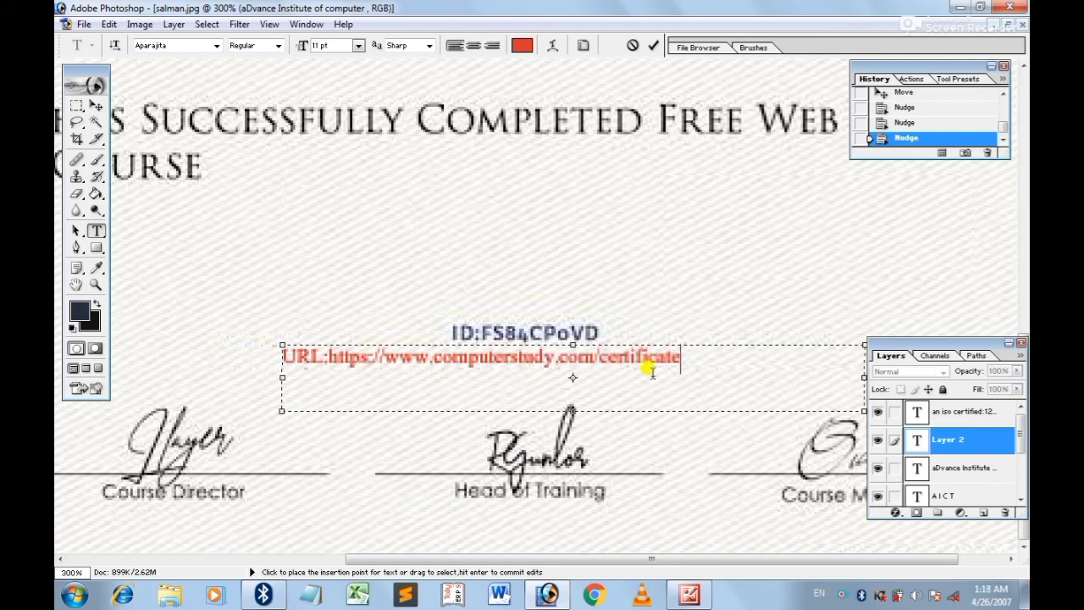
Recolour the whole URL line dark and commit the text.
triple_click(649, 362)
click(522, 45)
click(694, 196)
key(ctrl+Return)
Shrink the URL line to 10 pt and centre it under the ID.
key(v)
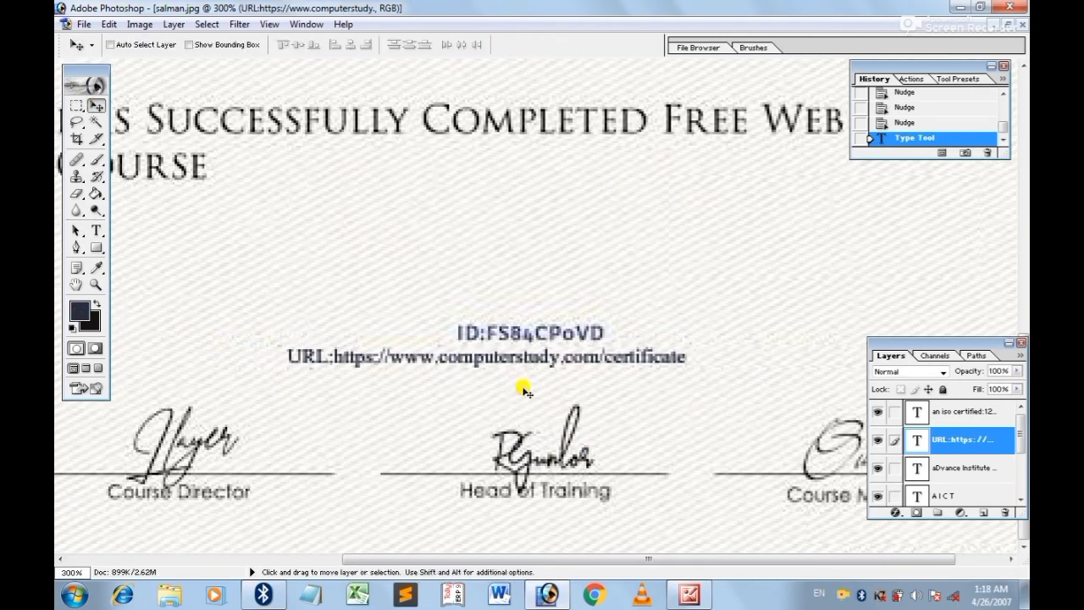
key(ctrl+alt+0)
drag(601, 441, 614, 440)
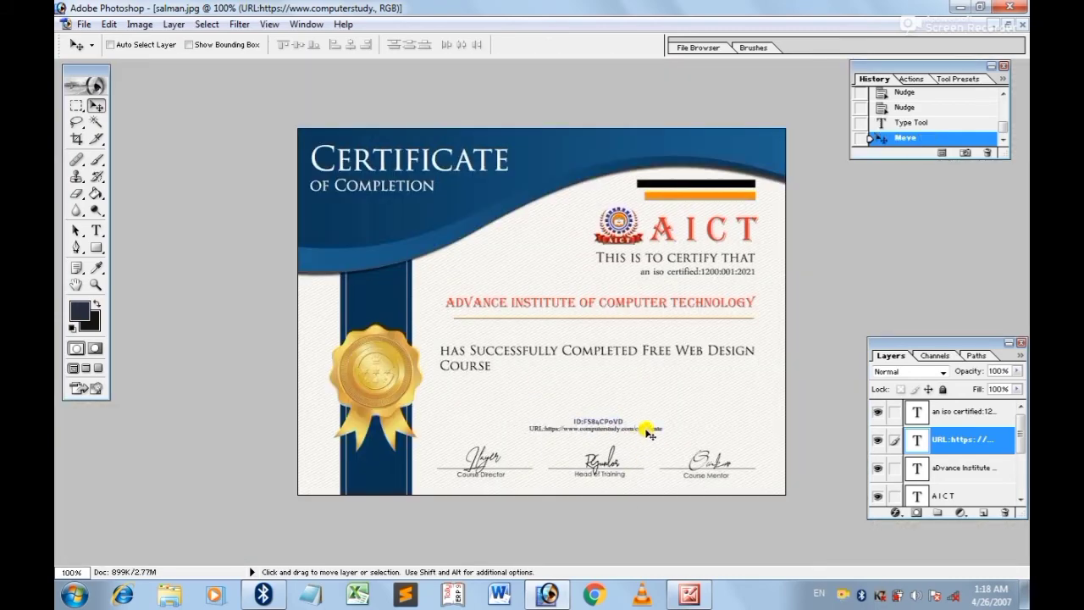
key(ctrl+plus)
key(ctrl+plus)
key(t)
drag(745, 354, 286, 355)
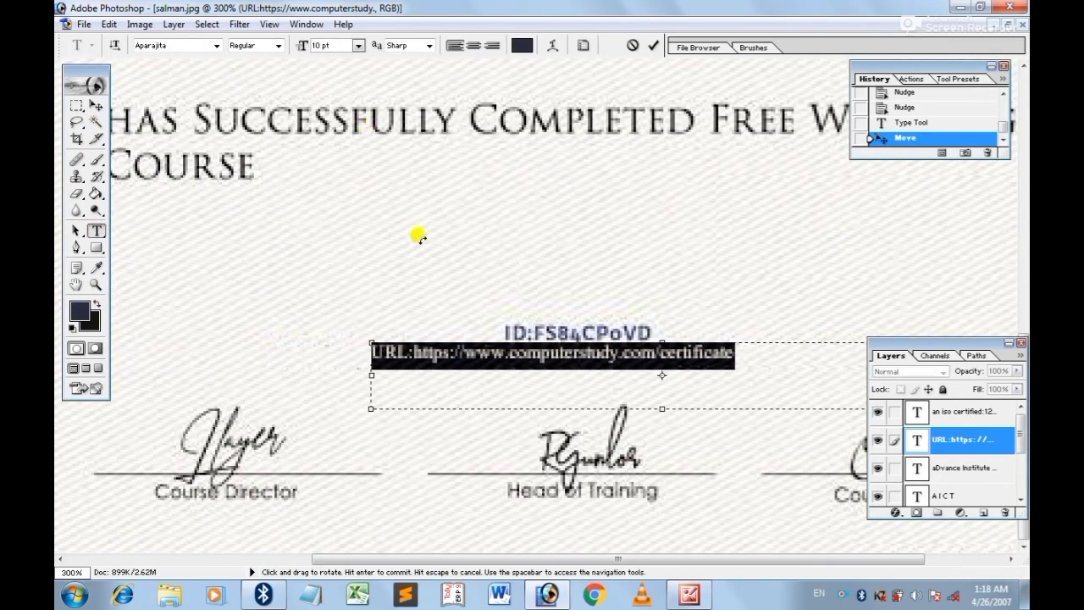
key(ctrl+Return)
key(v)
key(ctrl+alt+0)
key(shift+Right)
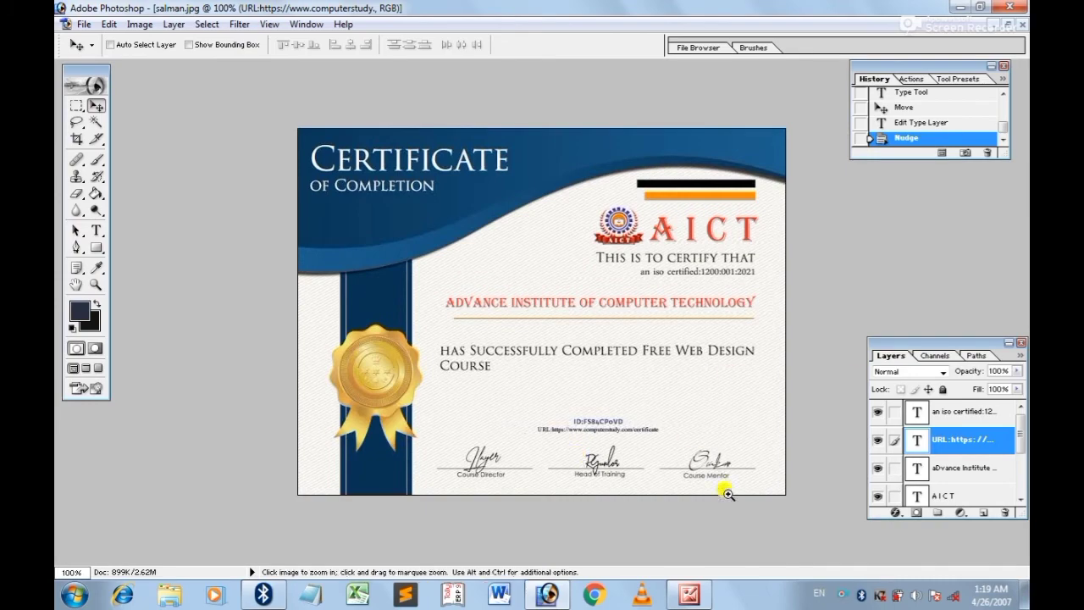
click(727, 493)
drag(932, 342, 874, 183)
click(96, 230)
drag(537, 478, 1022, 548)
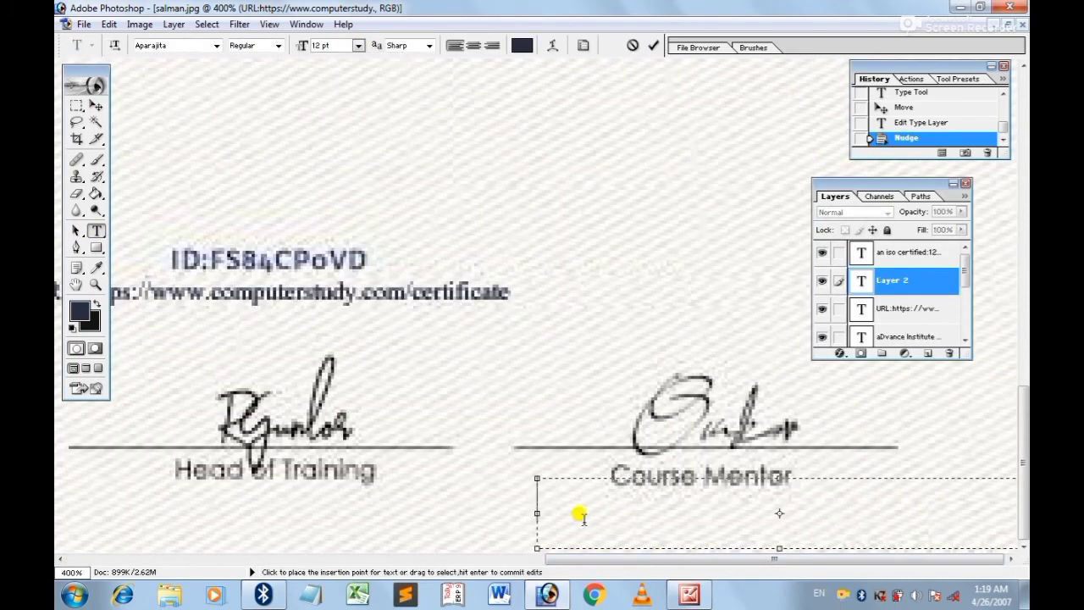
text(www.com)
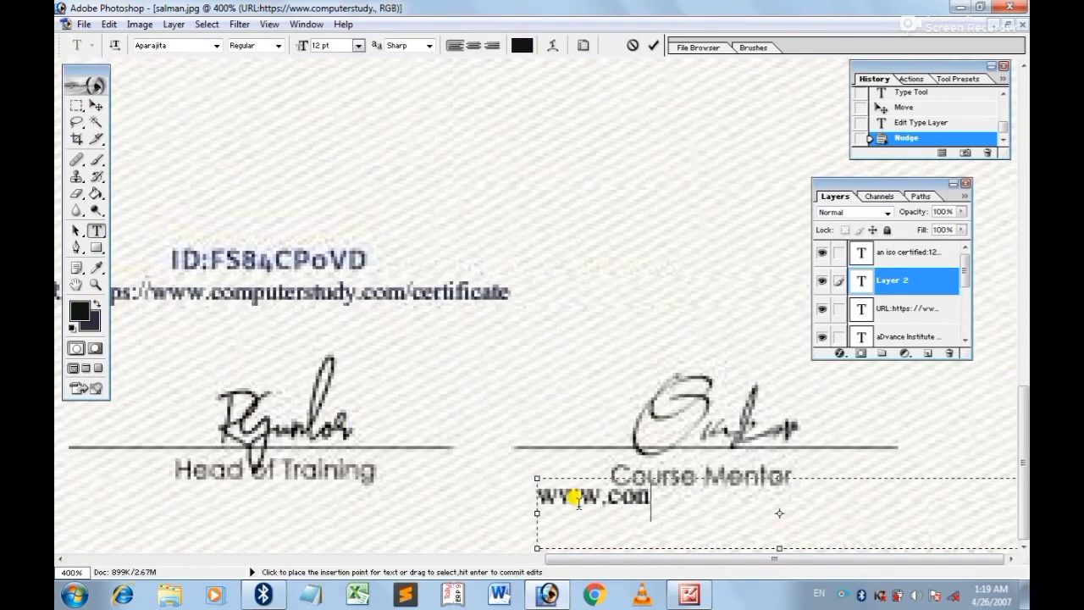
text(putestudy.com)
key(ctrl+Return)
Move the website text into the certificate's bottom-right corner.
key(v)
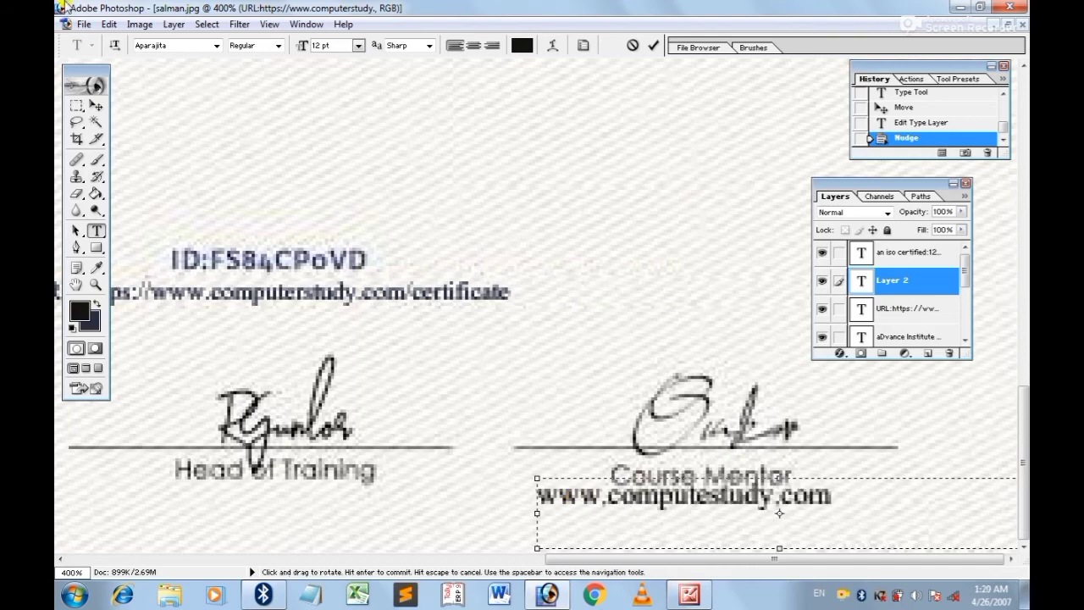
drag(659, 494, 769, 525)
key(ctrl+alt+0)
double_click(744, 488)
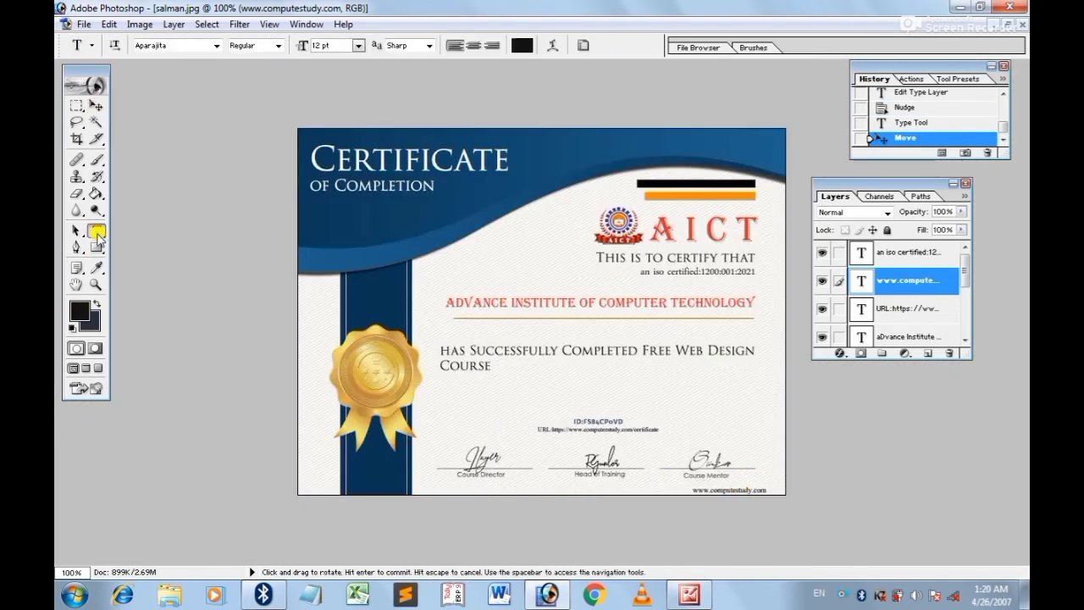
click(96, 105)
drag(729, 385, 722, 381)
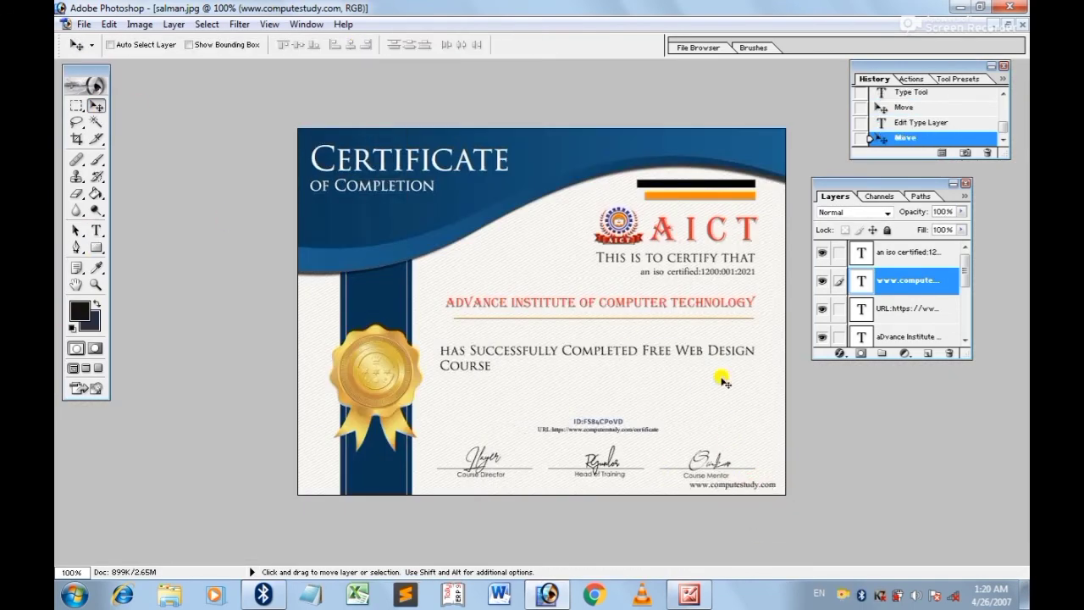